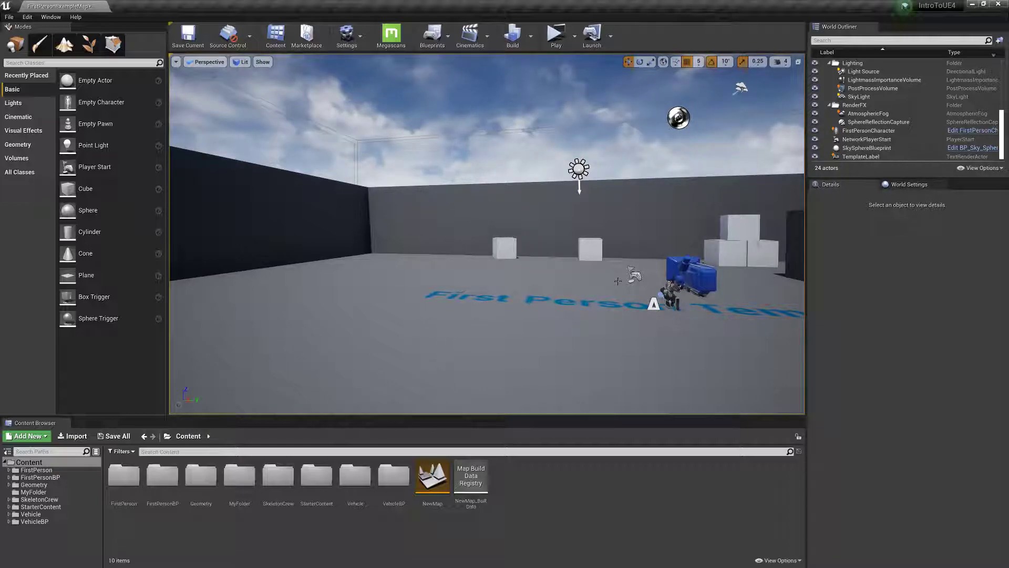
Place an additive Box geometry brush on the level floor beside the First Person Template text.
left_click(21, 145)
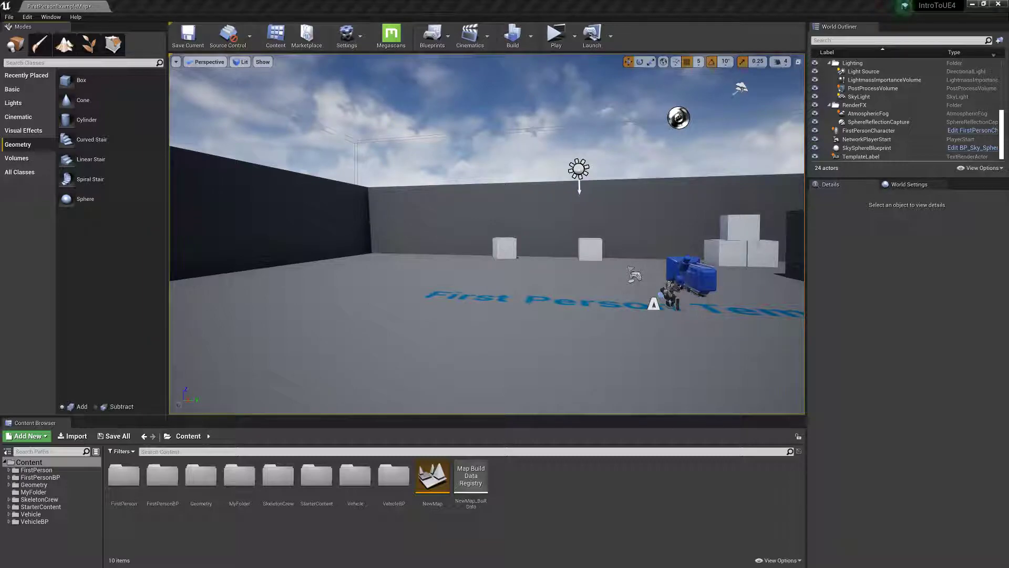
key("alt+Tab")
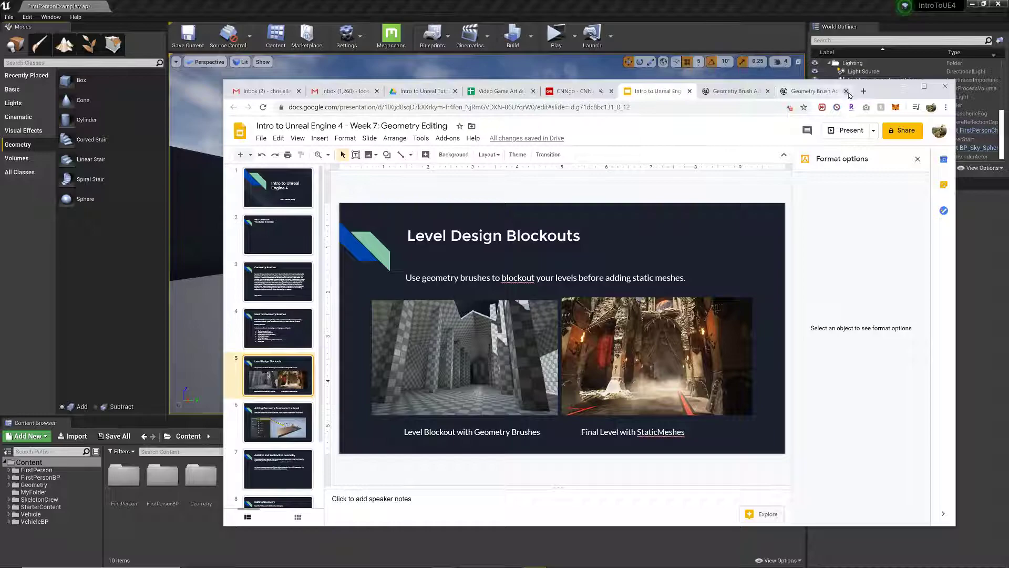
left_click(903, 87)
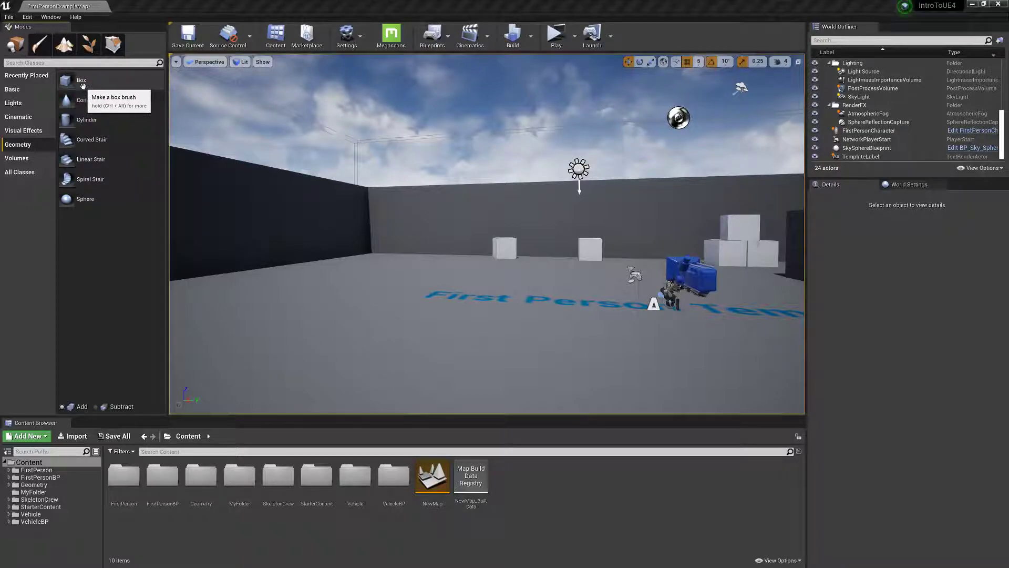
mouse_move(83, 80)
left_mouse_down()
mouse_move(148, 102)
mouse_move(338, 279)
mouse_move(420, 269)
left_mouse_up()
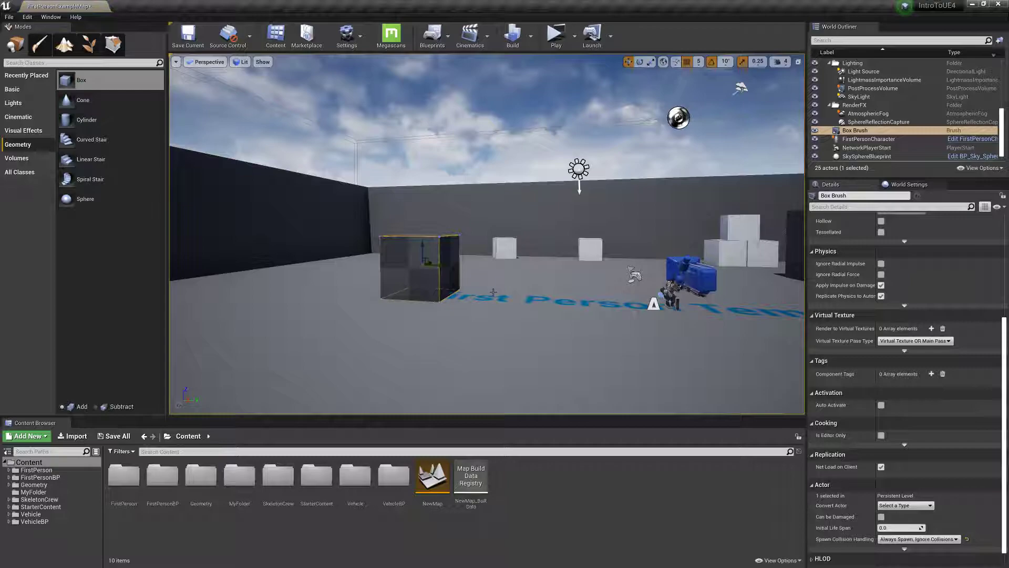
mouse_move(434, 255)
right_mouse_down()
mouse_move(434, 239)
mouse_move(423, 244)
mouse_move(486, 252)
mouse_move(452, 252)
right_mouse_up()
left_click_drag(337, 251, 475, 307, "alt")
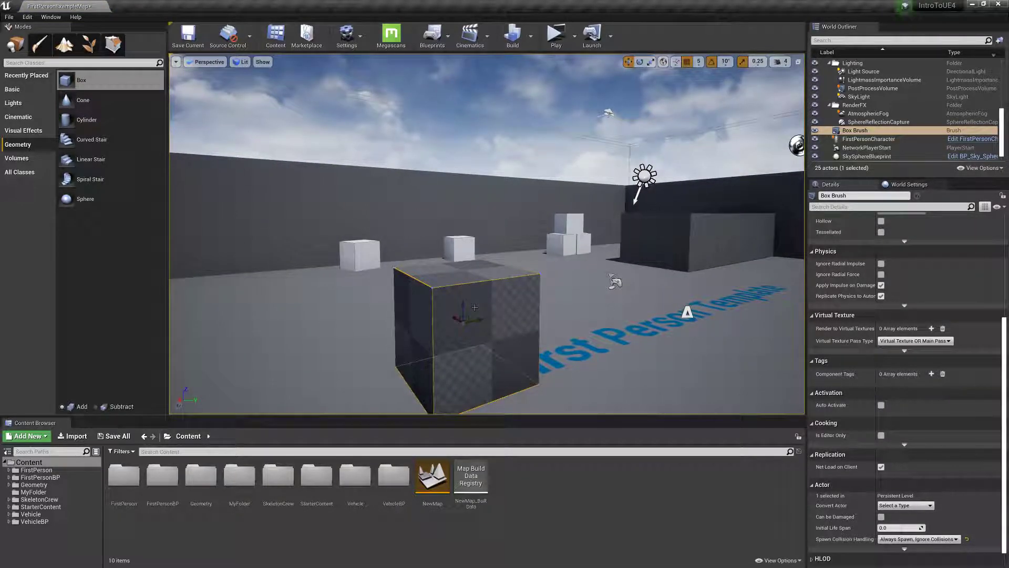
Run a game preview, walk up to the new box brush to check it in play, and stop the preview.
left_click(553, 36)
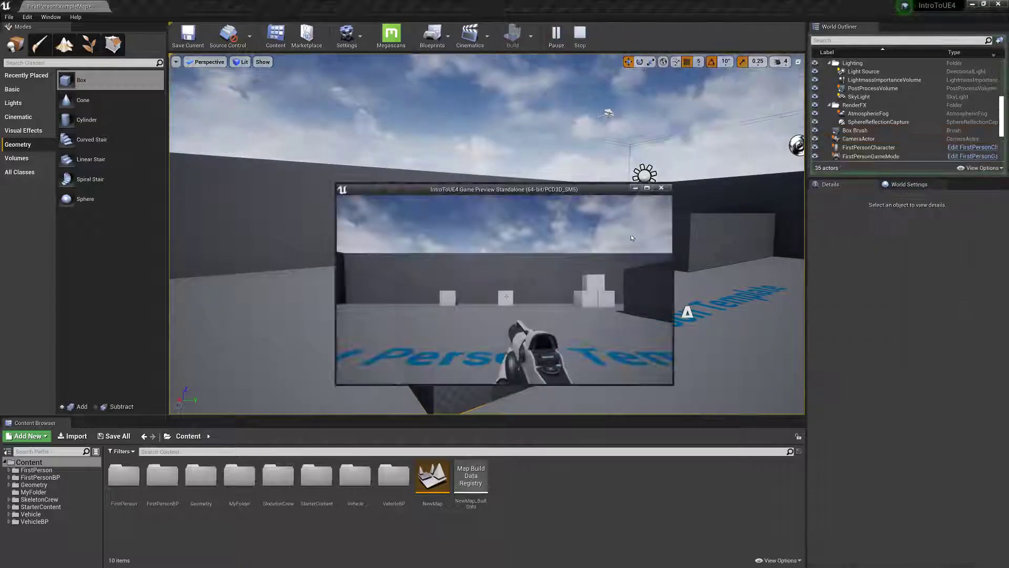
left_click(641, 233)
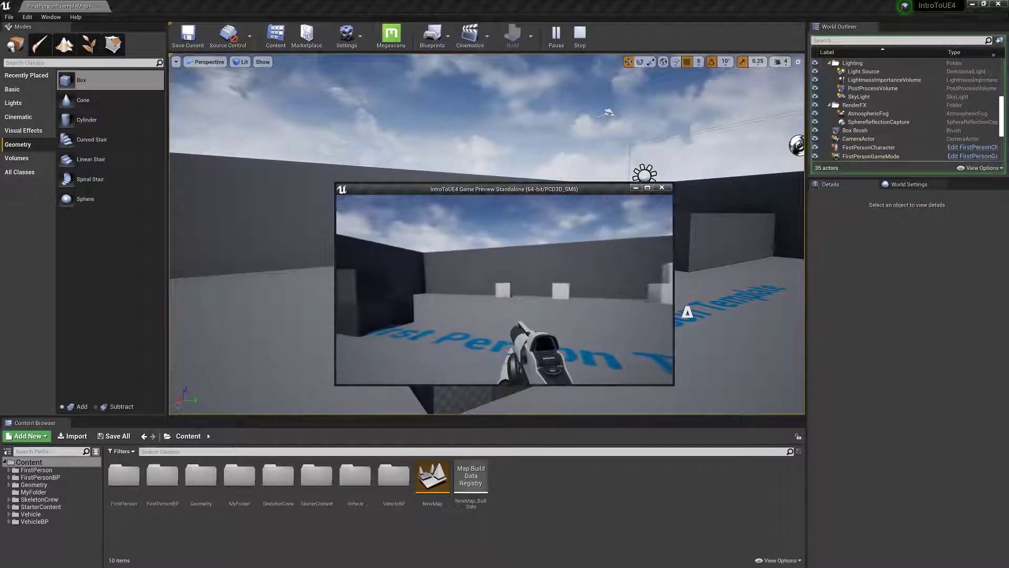
key("w")
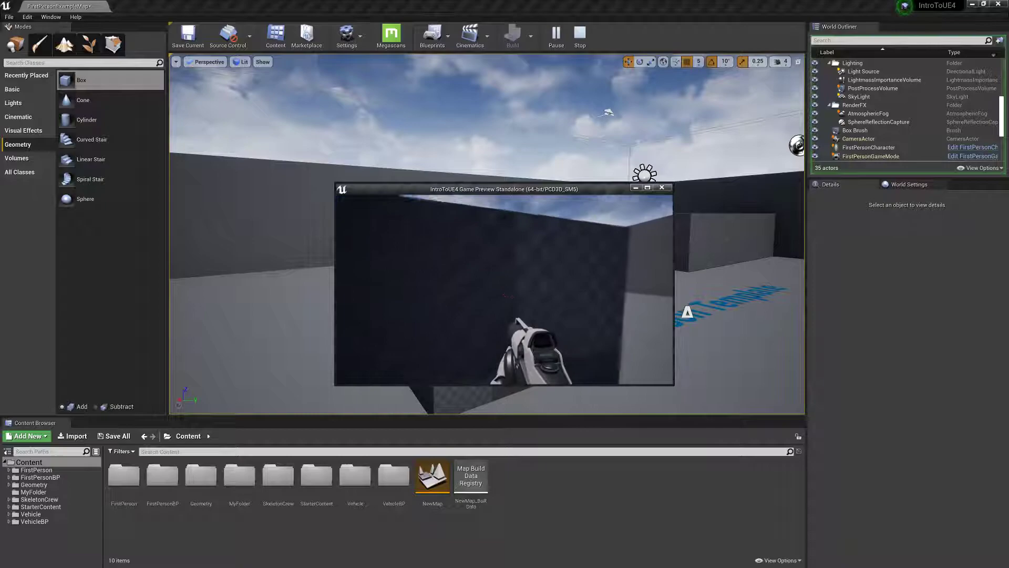
key("s")
key("Escape")
Reshape the box brush into a long wall through its brush settings, about 89 in X, 1050 in Y and 347 in Z.
key("s")
right_click_drag(608, 282, 630, 294)
left_click(413, 255)
scroll(917, 344, "down", 3)
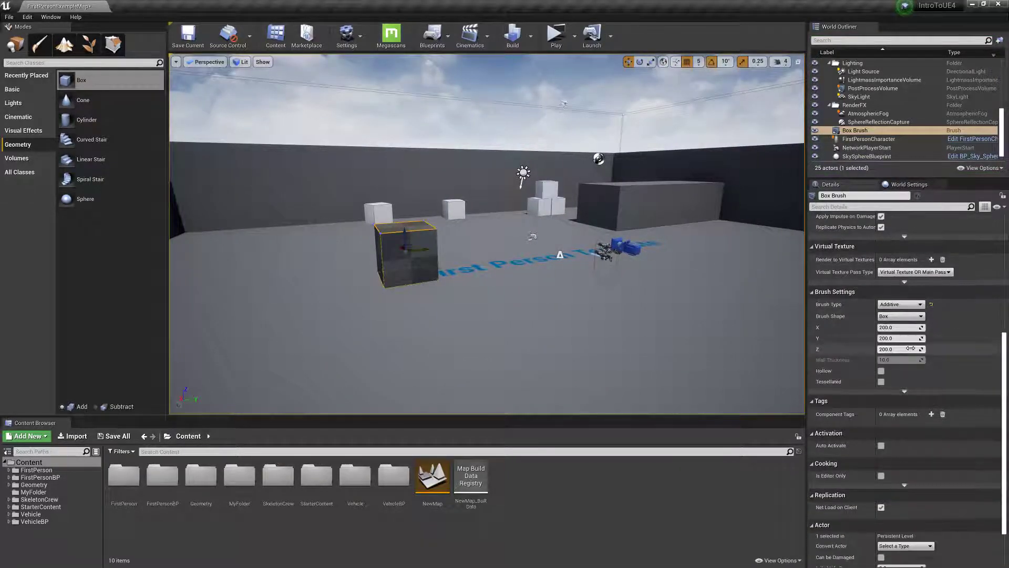
scroll(871, 332, "up", 3)
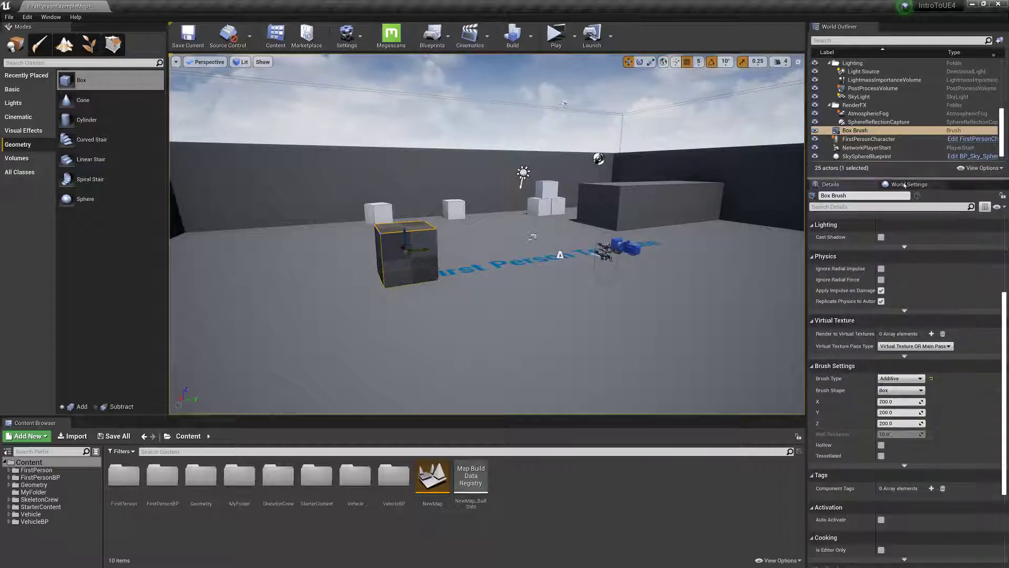
scroll(904, 342, "down", 1)
mouse_move(898, 371)
left_mouse_down()
mouse_move(956, 371)
mouse_move(893, 371)
mouse_move(922, 382)
mouse_move(903, 393)
left_mouse_up()
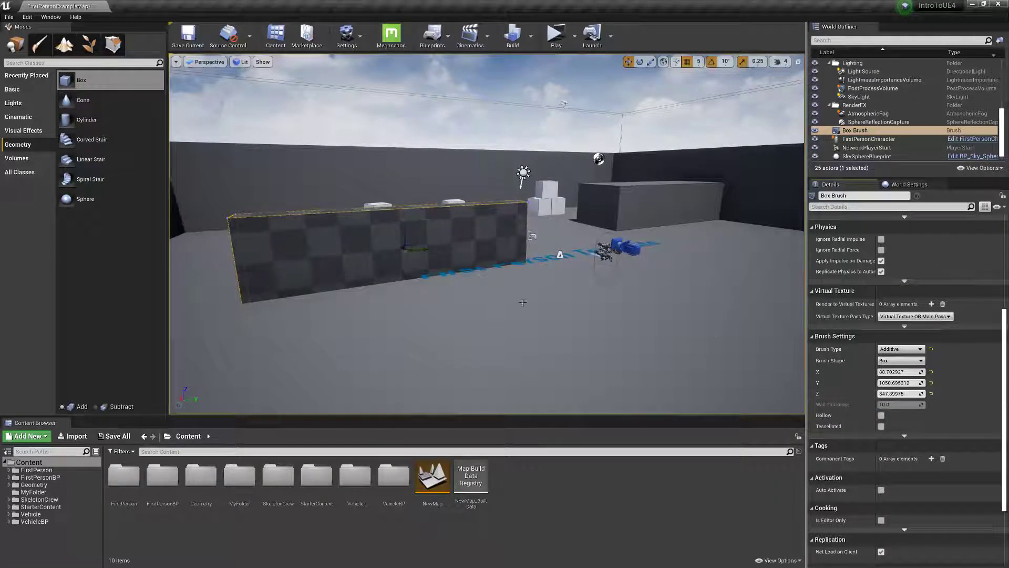
Raise the wall brush to a Z location of 345 so its base sits at floor level.
right_click_drag(521, 303, 491, 292)
scroll(521, 303, "up", 4)
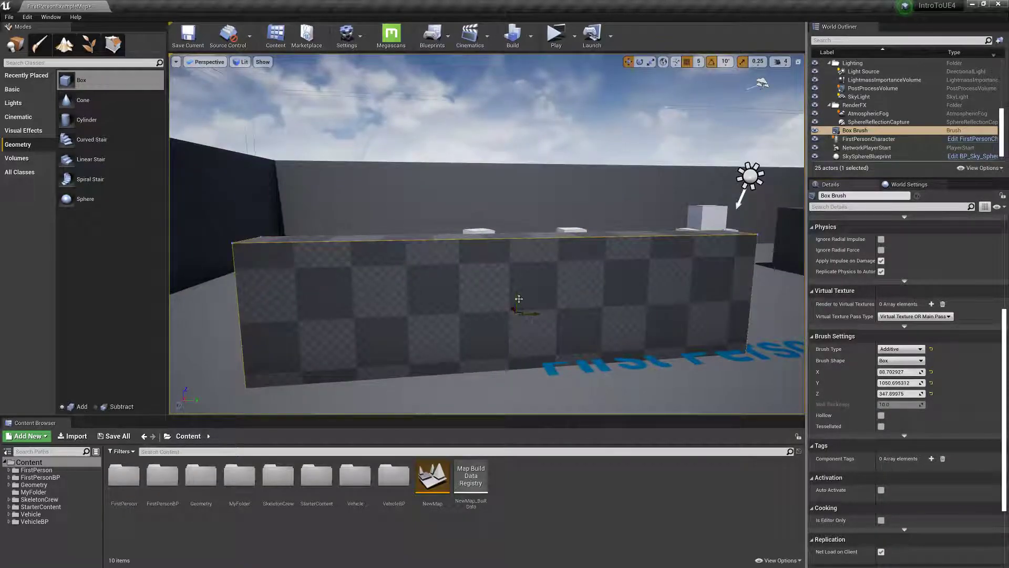
mouse_move(518, 299)
left_mouse_down()
mouse_move(527, 241)
mouse_move(523, 271)
left_mouse_up()
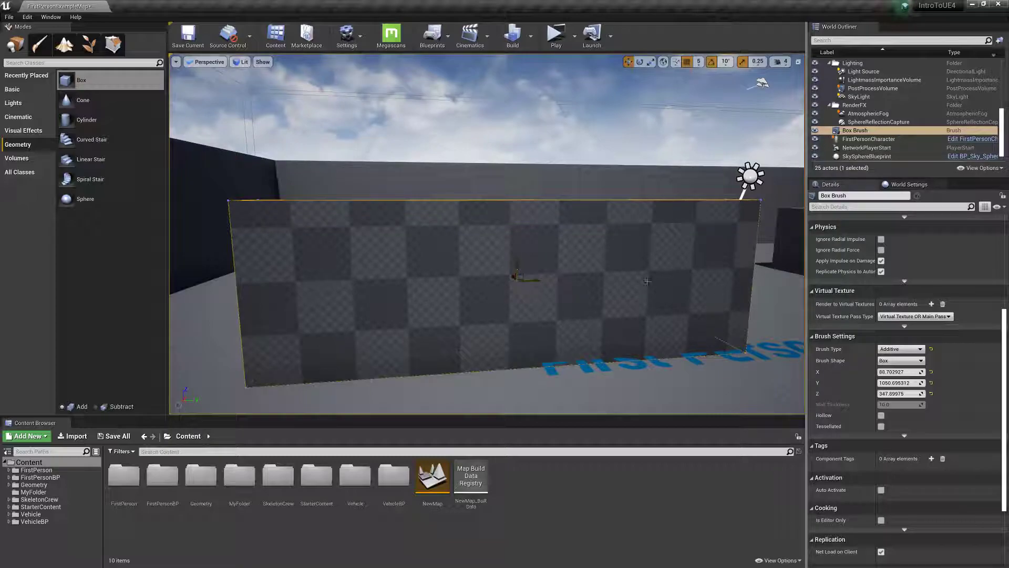
Shorten the wall brush to about 635 in Y through its brush settings.
left_click_drag(899, 382, 859, 382)
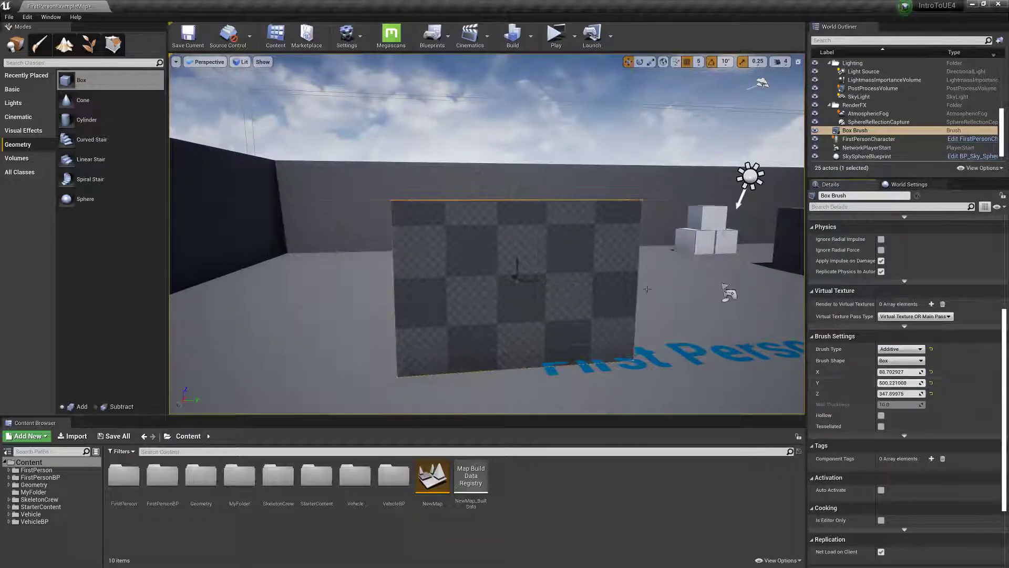
scroll(564, 267, "up", 3)
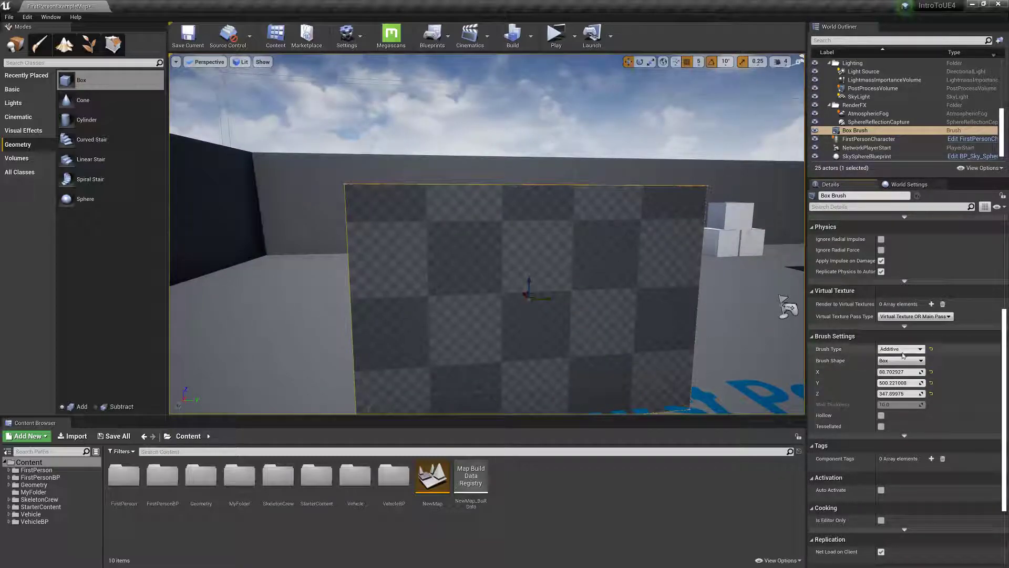
mouse_move(898, 382)
left_mouse_down()
mouse_move(922, 382)
mouse_move(911, 383)
left_mouse_up()
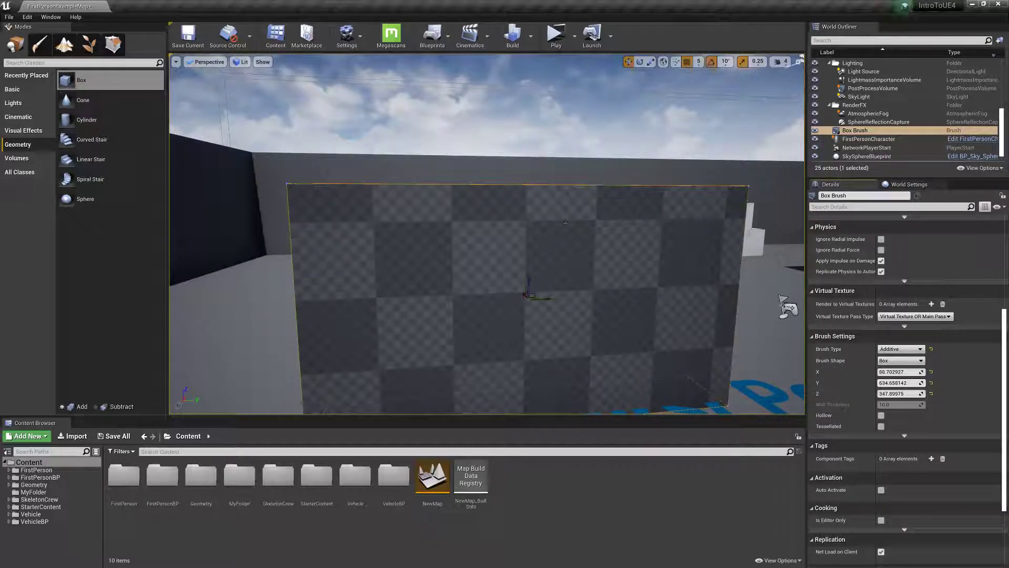
Try stretching the wall brush by its transform scale to about 1.885 in Y, and undo the scaling.
scroll(879, 302, "up", 3)
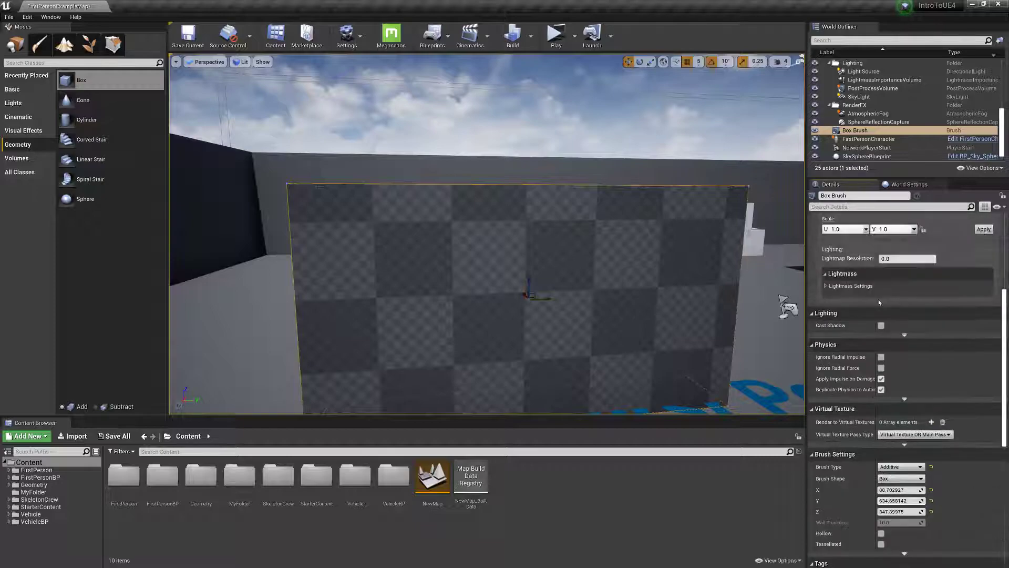
scroll(880, 302, "up", 5)
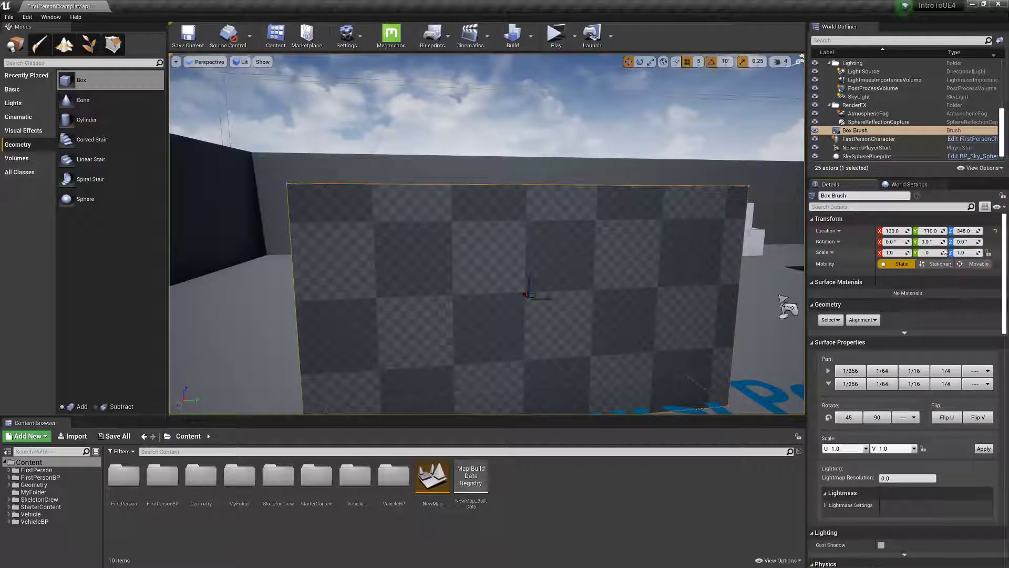
left_click_drag(944, 252, 978, 252)
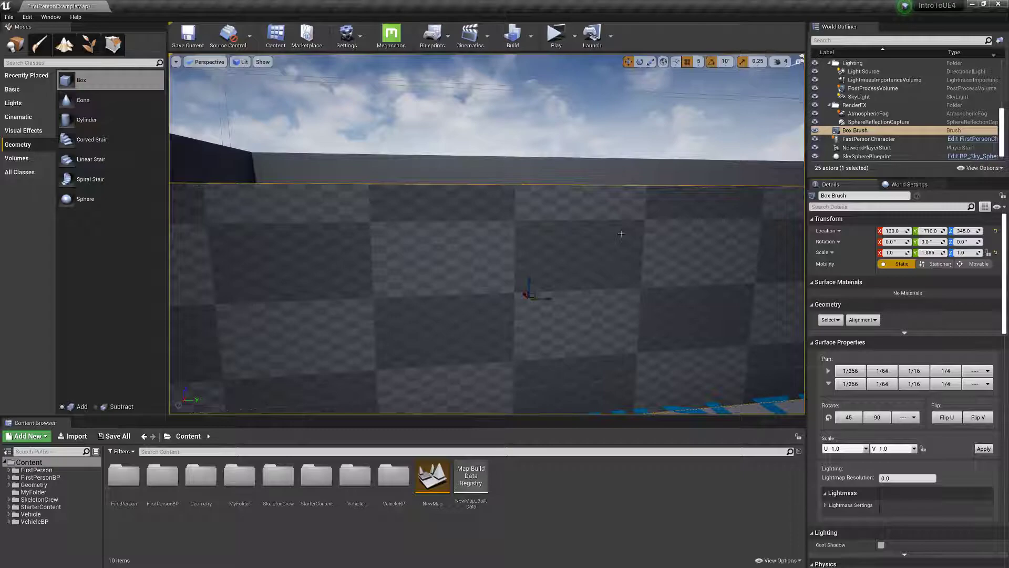
key("ctrl+z")
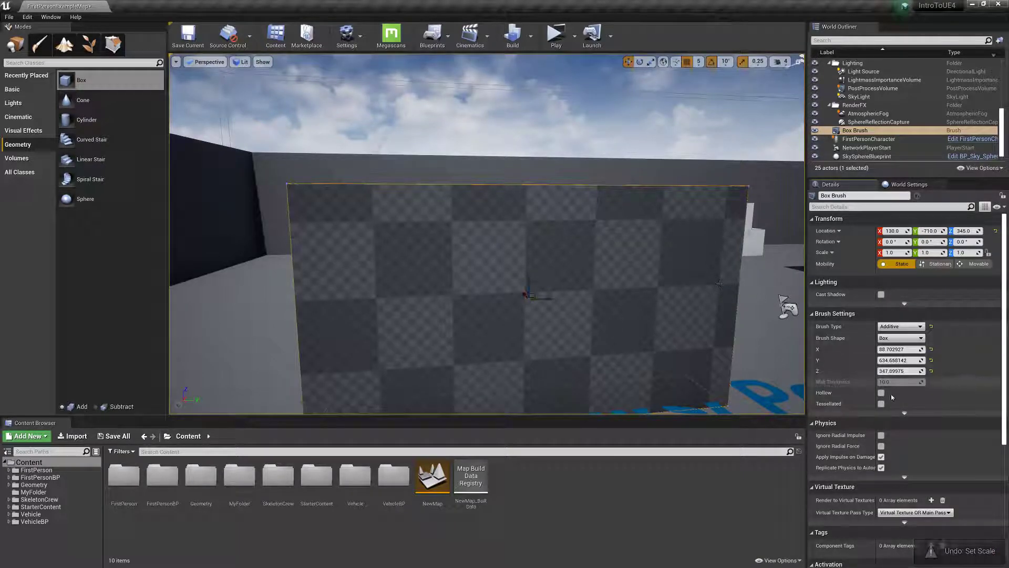
scroll(898, 410, "down", 4)
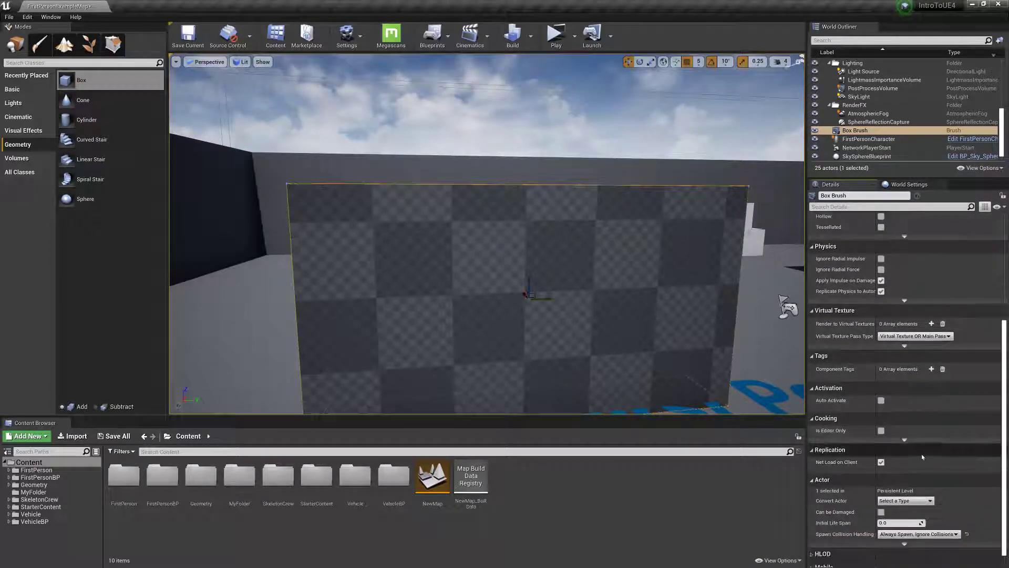
scroll(922, 457, "down", 1)
Switch brush placement to subtractive mode and place a Box brush in front of the wall near its base.
key("a")
mouse_move(630, 316)
right_mouse_down()
mouse_move(773, 316)
mouse_move(557, 315)
mouse_move(591, 285)
mouse_move(546, 276)
right_mouse_up()
key("d")
key("d")
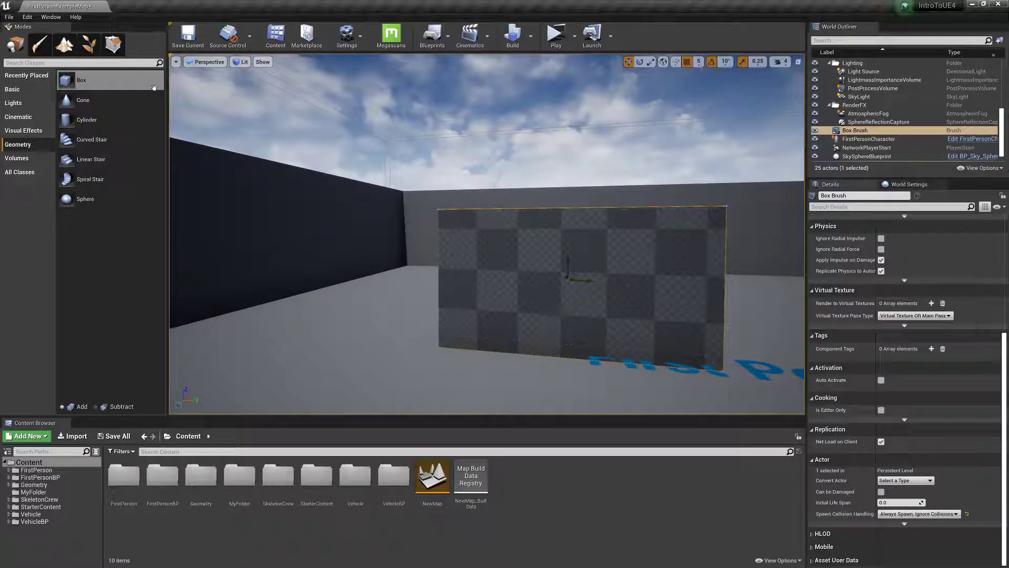
left_click(154, 84)
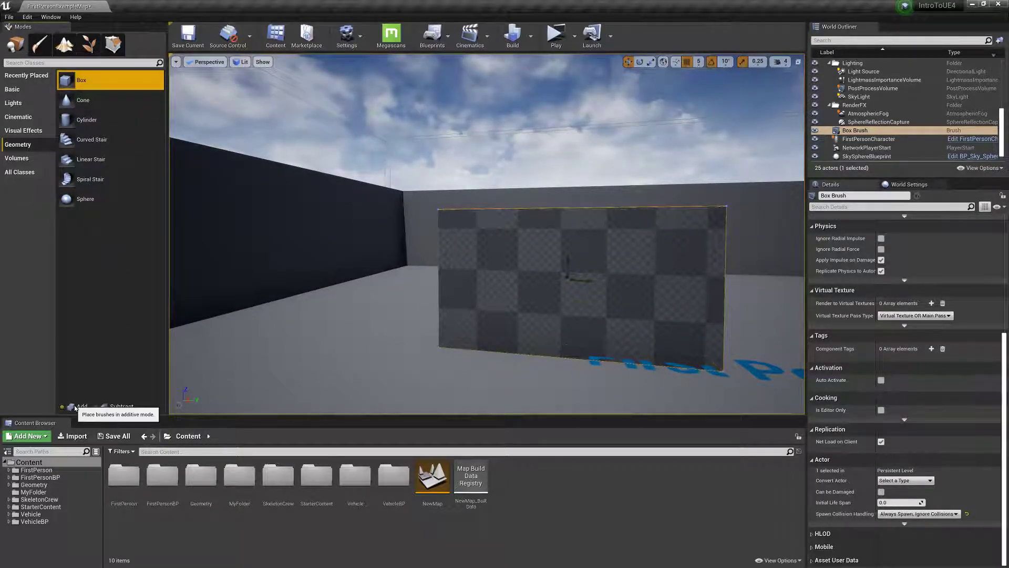
left_click(111, 408)
left_click_drag(86, 81, 549, 321)
mouse_move(655, 347)
right_mouse_down()
mouse_move(547, 357)
mouse_move(645, 337)
right_mouse_up()
key("s")
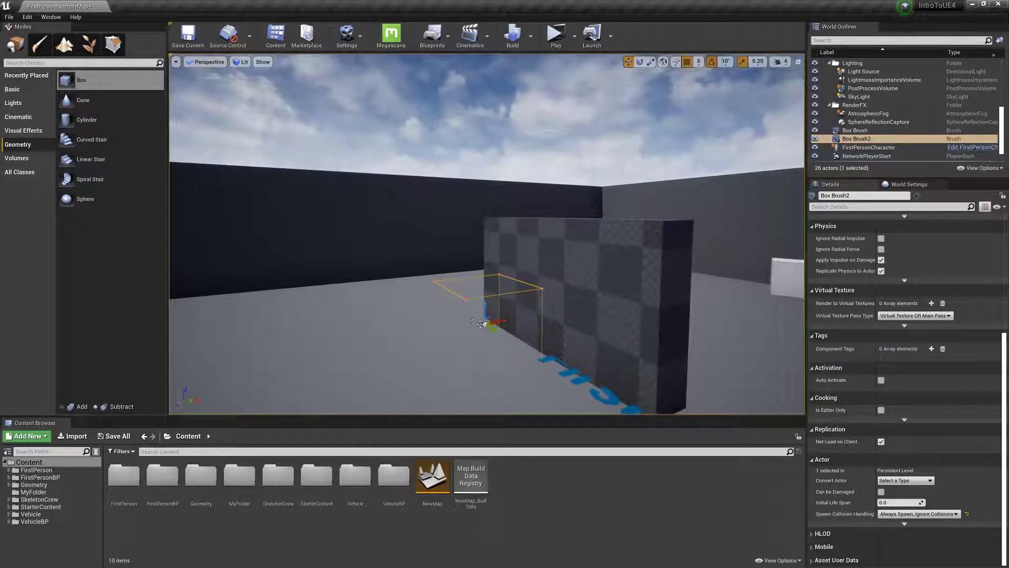
Move the subtractive box brush into the wall so it cuts a doorway all the way through.
left_click_drag(499, 321, 556, 311)
key("a")
right_click_drag(555, 343, 631, 352)
left_click_drag(630, 354, 650, 352)
mouse_move(650, 352)
right_mouse_down()
mouse_move(657, 390)
mouse_move(684, 377)
mouse_move(552, 379)
right_mouse_up()
key("w")
mouse_move(490, 306)
right_mouse_down()
mouse_move(489, 363)
mouse_move(486, 322)
right_mouse_up()
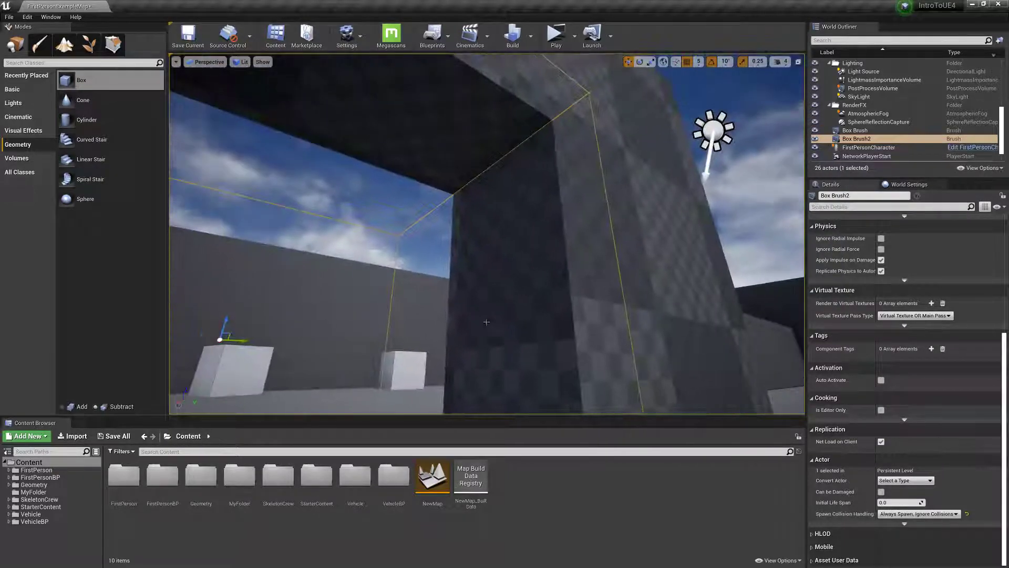
Try making the doorway taller by scaling the subtractive brush vertically with the Scale tool, and undo the scaling.
key("f")
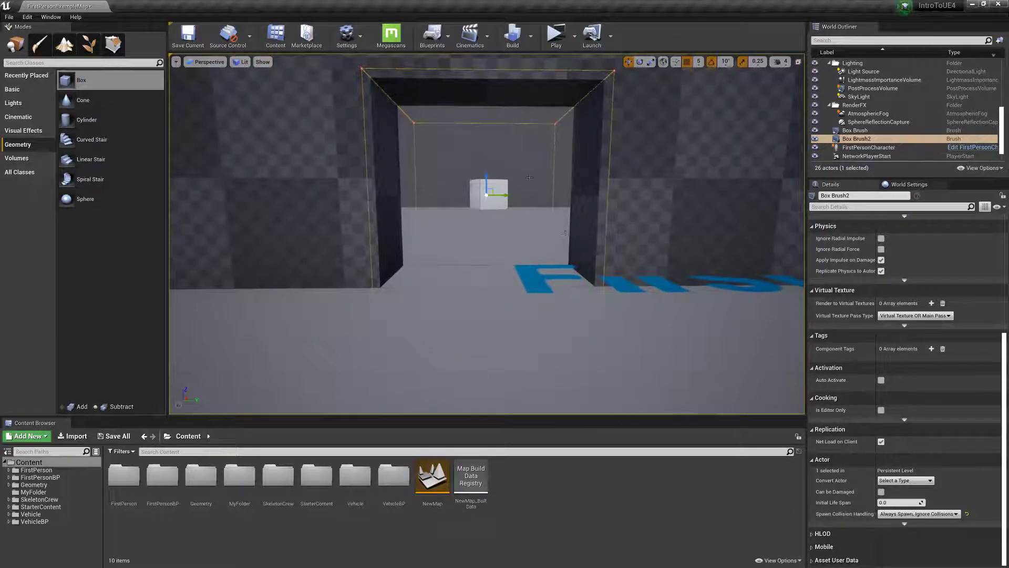
left_click(650, 62)
right_click_drag(620, 116, 594, 73)
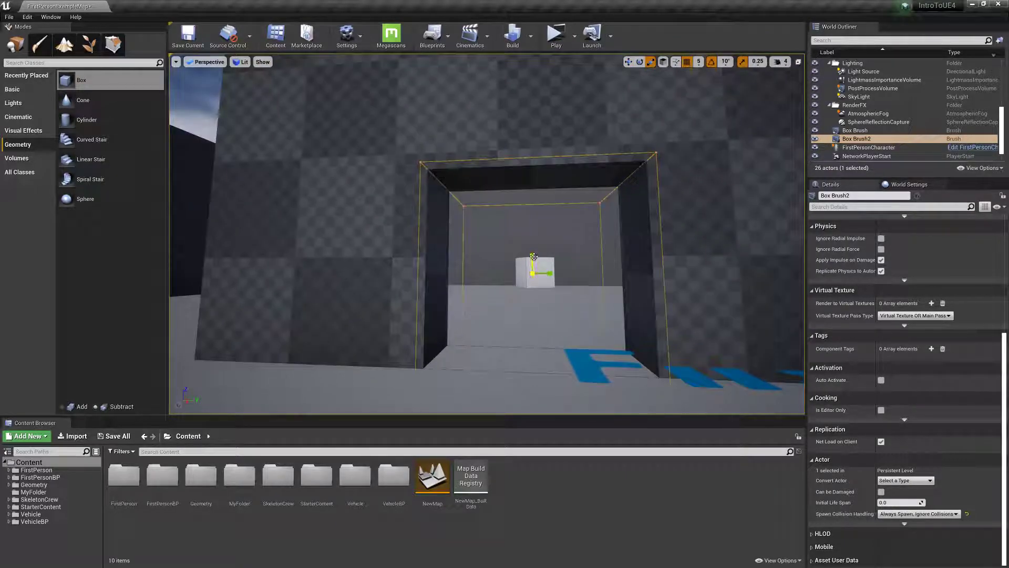
mouse_move(533, 256)
left_mouse_down()
mouse_move(534, 237)
mouse_move(532, 251)
left_mouse_up()
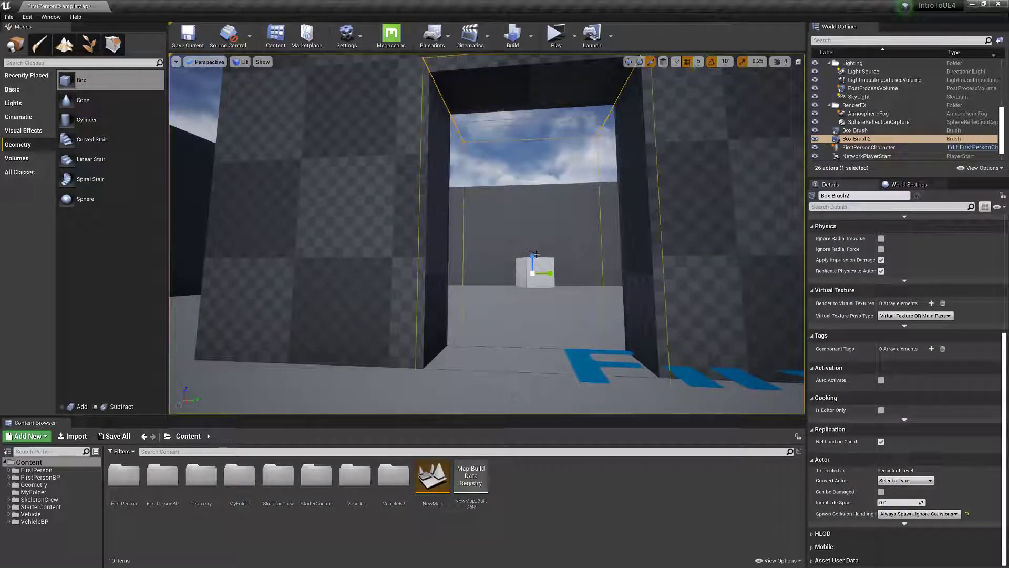
scroll(569, 246, "down", 4)
right_click_drag(569, 256, 478, 216)
right_click_drag(563, 213, 531, 233)
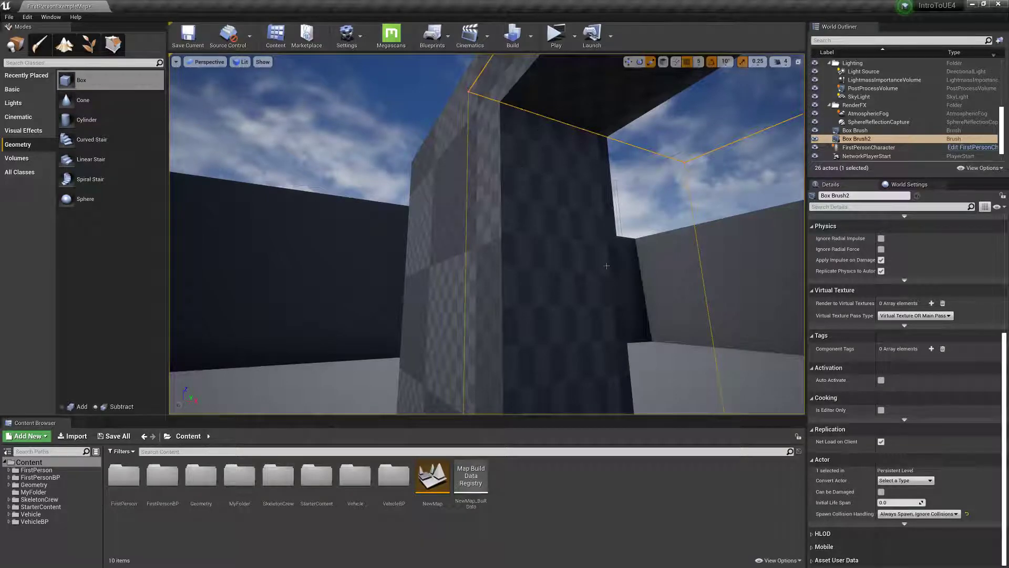
key("ctrl+z")
right_click_drag(607, 266, 689, 299)
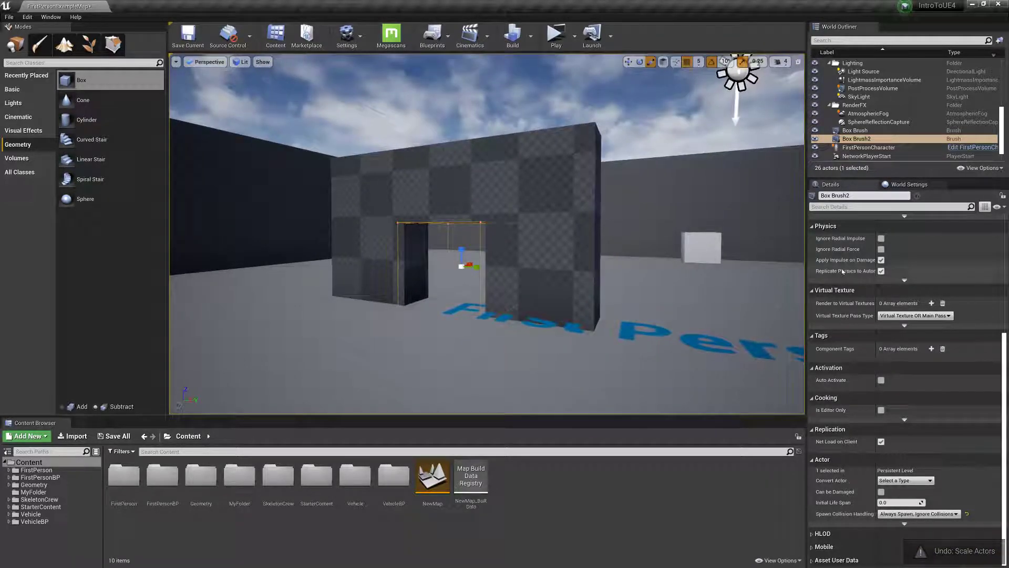
Resize the subtractive doorway brush through its brush settings to about 235 in X, 164 in Y and 316 in Z.
scroll(869, 373, "up", 5)
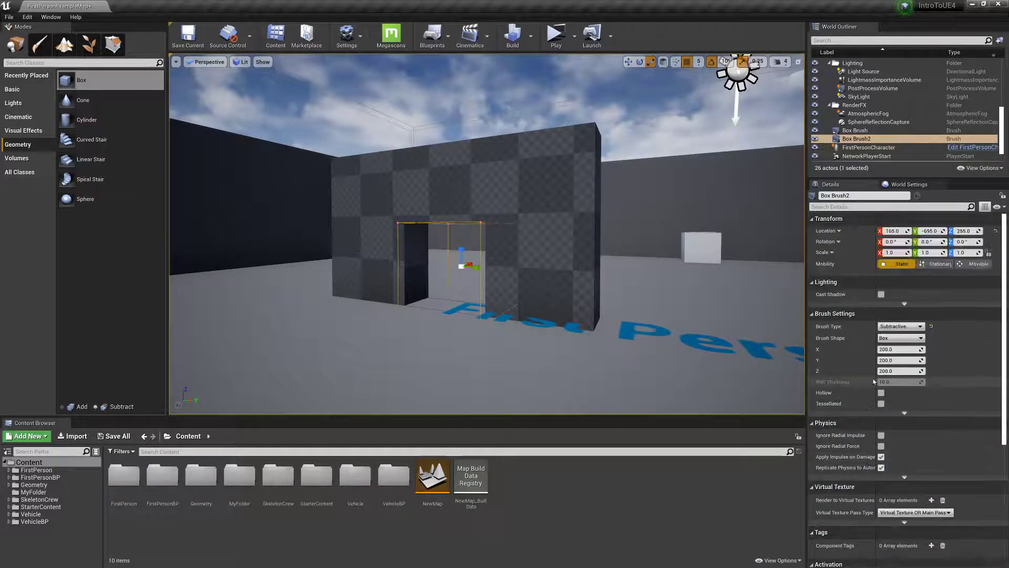
mouse_move(899, 371)
left_mouse_down()
mouse_move(925, 370)
mouse_move(924, 360)
mouse_move(886, 360)
mouse_move(888, 349)
mouse_move(909, 360)
left_mouse_up()
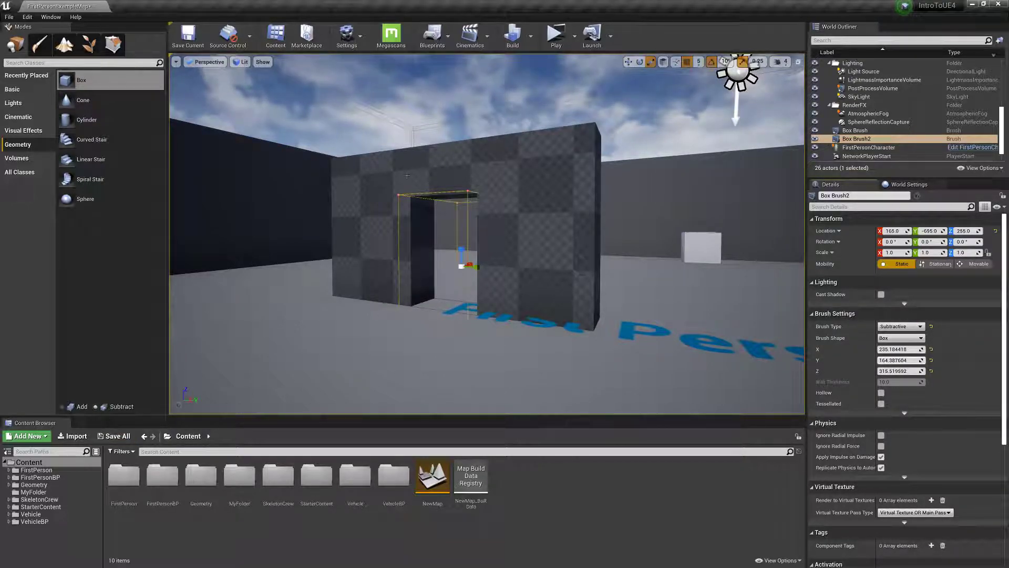
Play-test the level by walking back and forth through the wall's doorway and shooting through it, and end the play session.
left_click(555, 34)
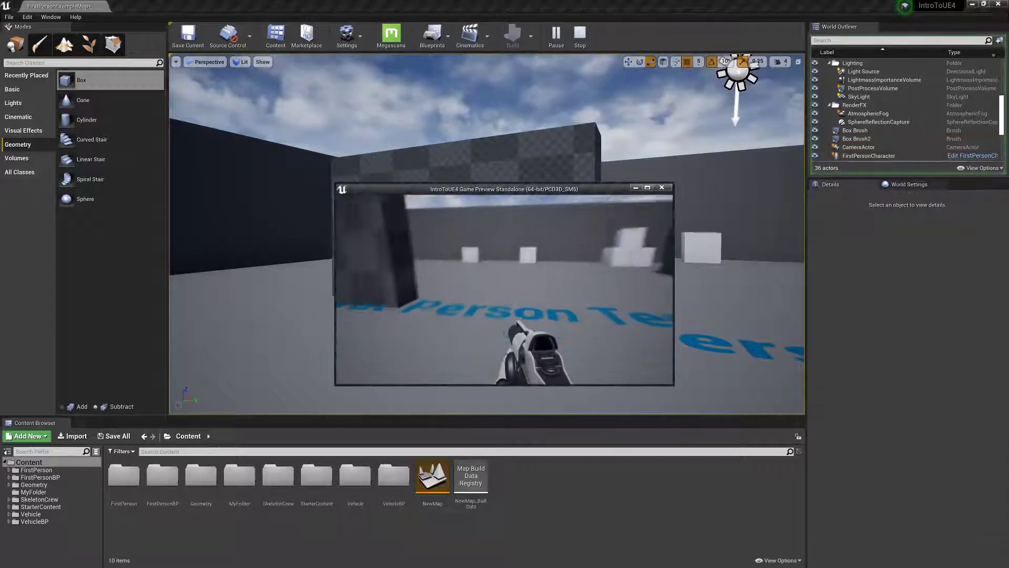
key("w")
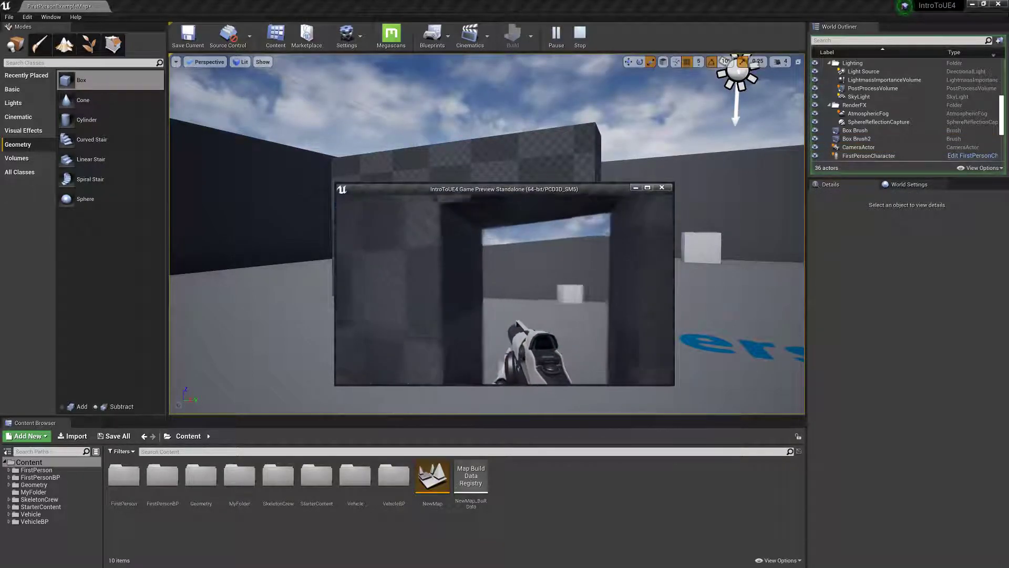
left_click(506, 296)
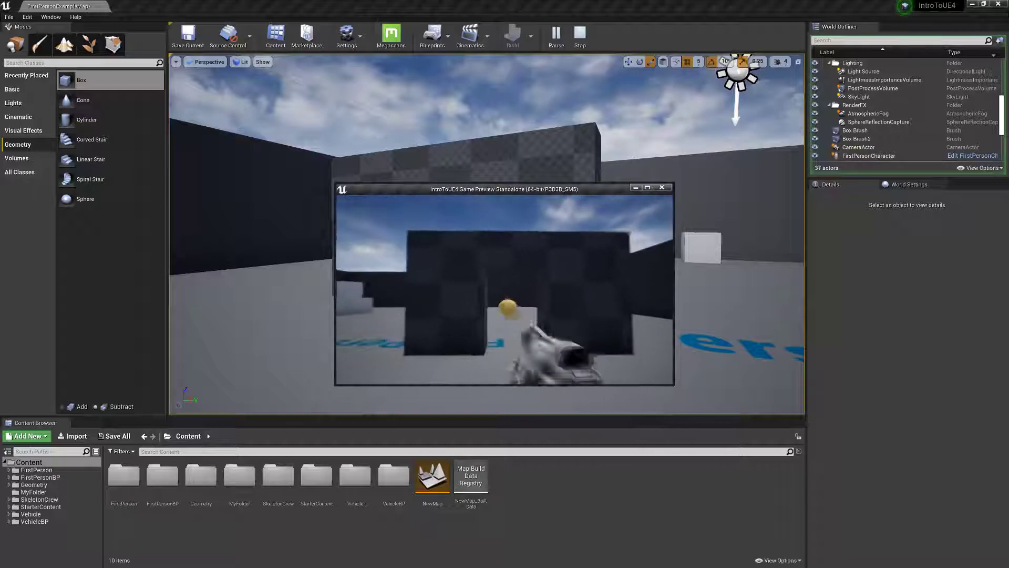
key("w")
key("s")
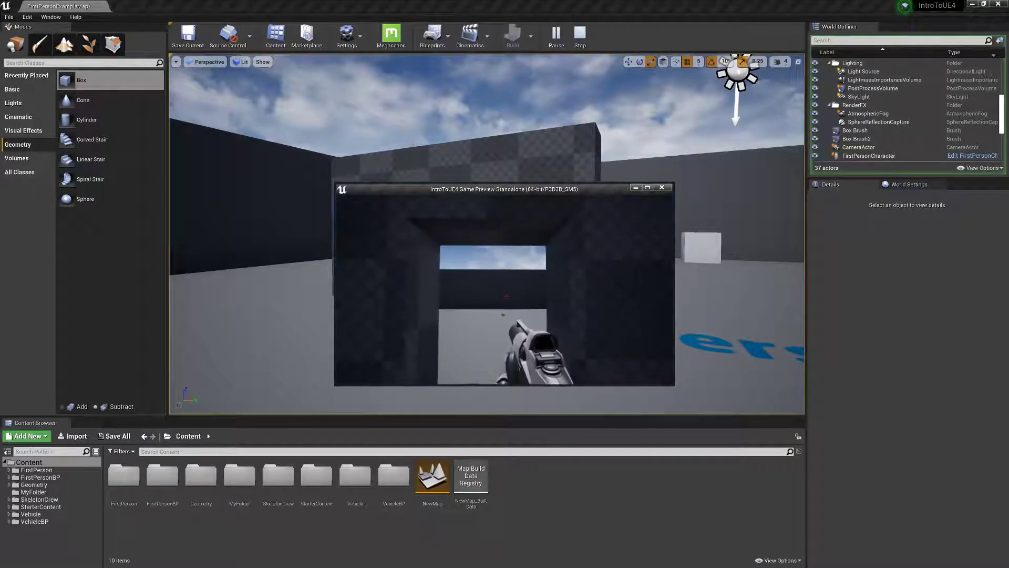
key("s")
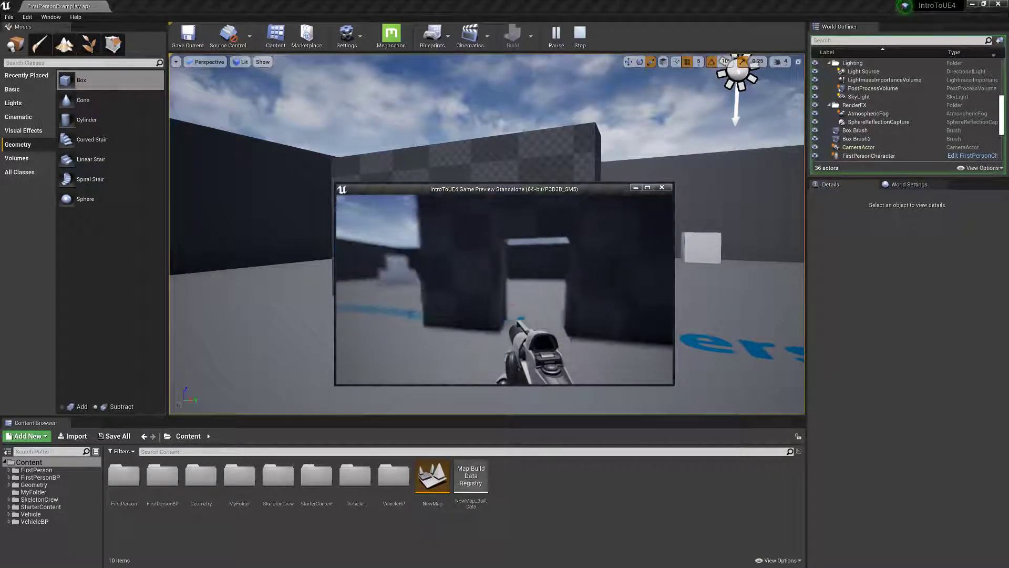
key("w")
key("w")
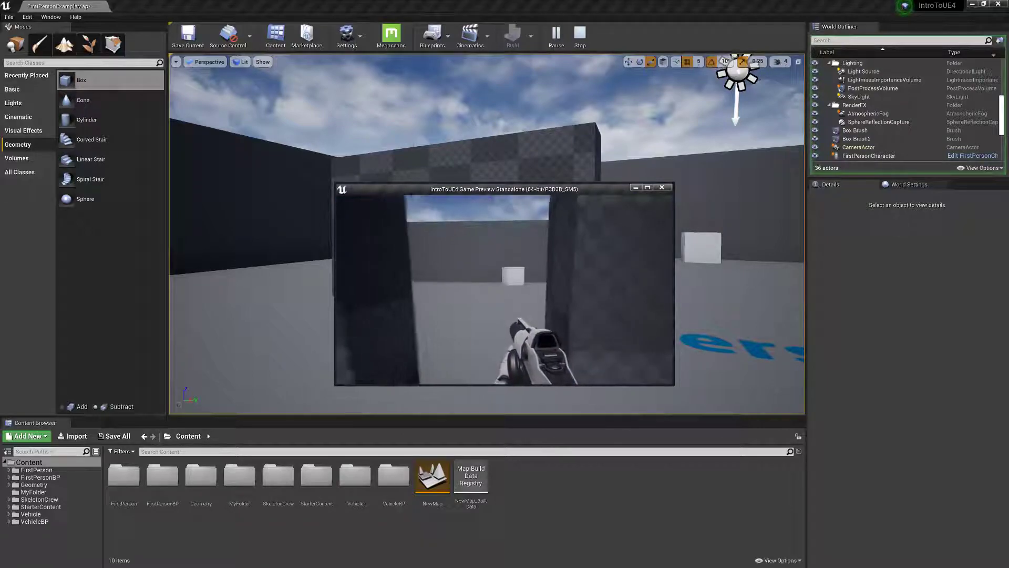
key("w")
key("s")
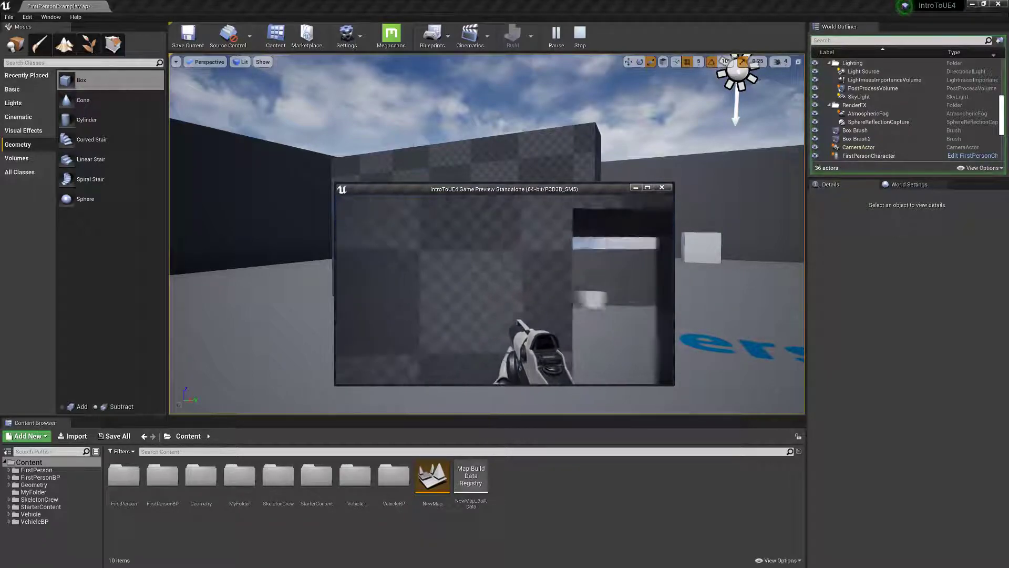
key("Escape")
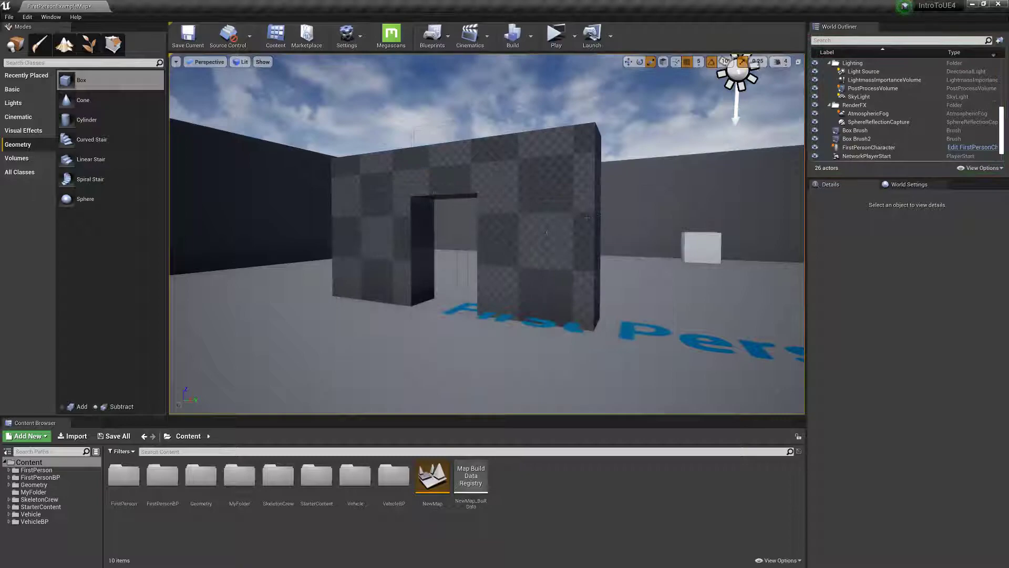
Check how the wall's surface, the whole wall brush and the floor are each selected.
left_click(525, 241)
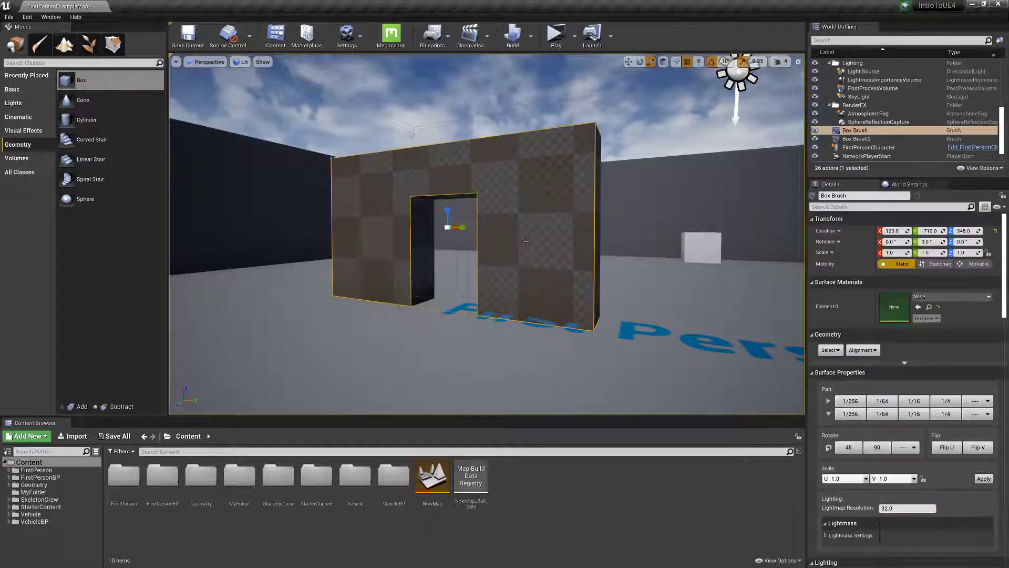
left_click(469, 290, "ctrl")
left_click(855, 130)
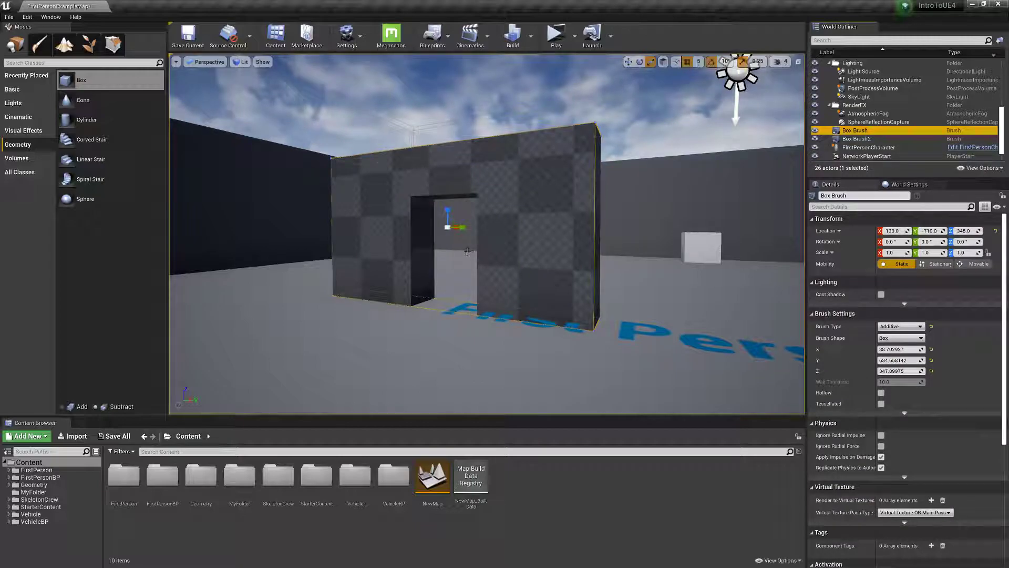
left_click(506, 244)
left_click(688, 287)
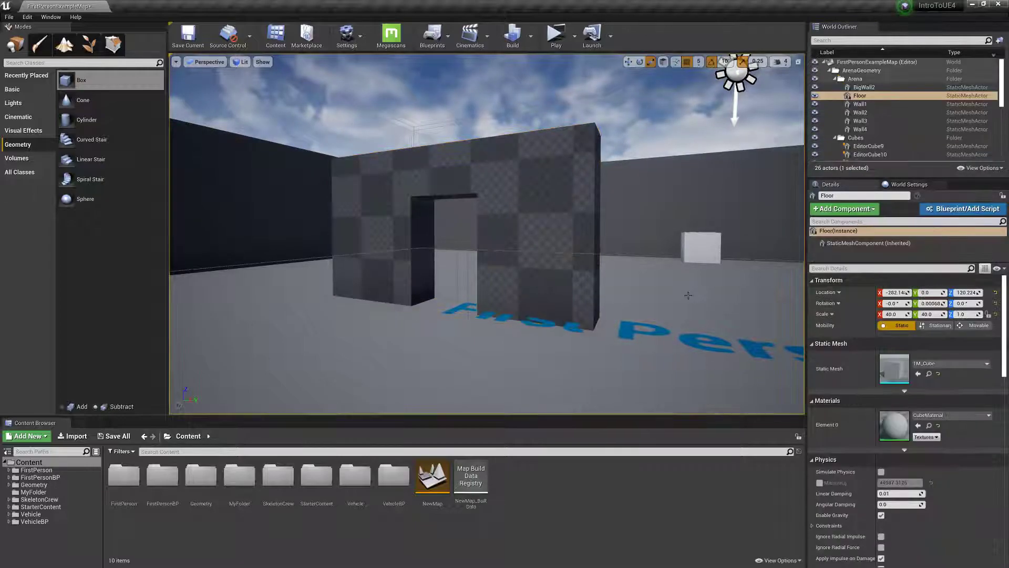
Turn off the Collision show flag in the viewport.
left_click(262, 62)
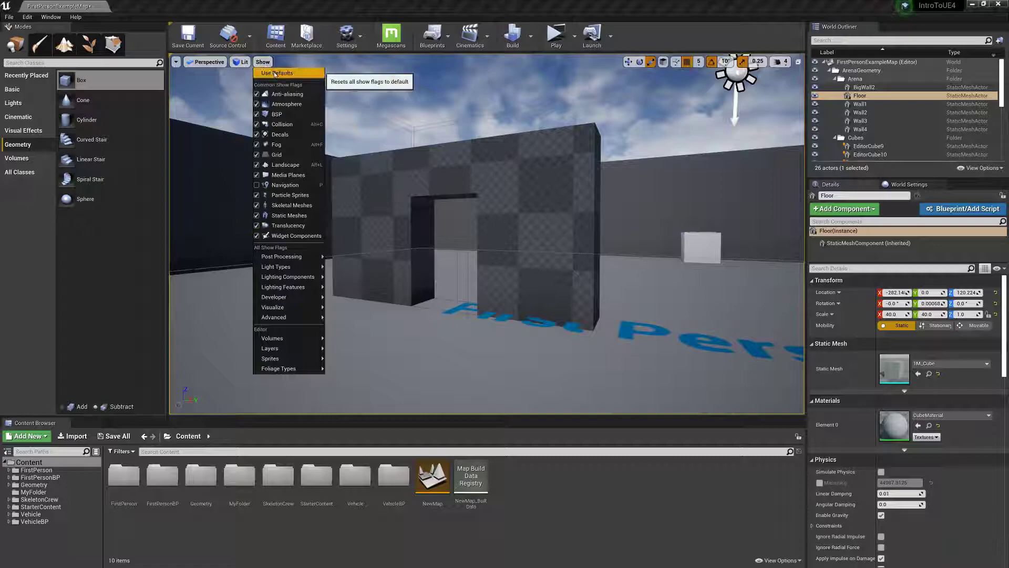
left_click(290, 125)
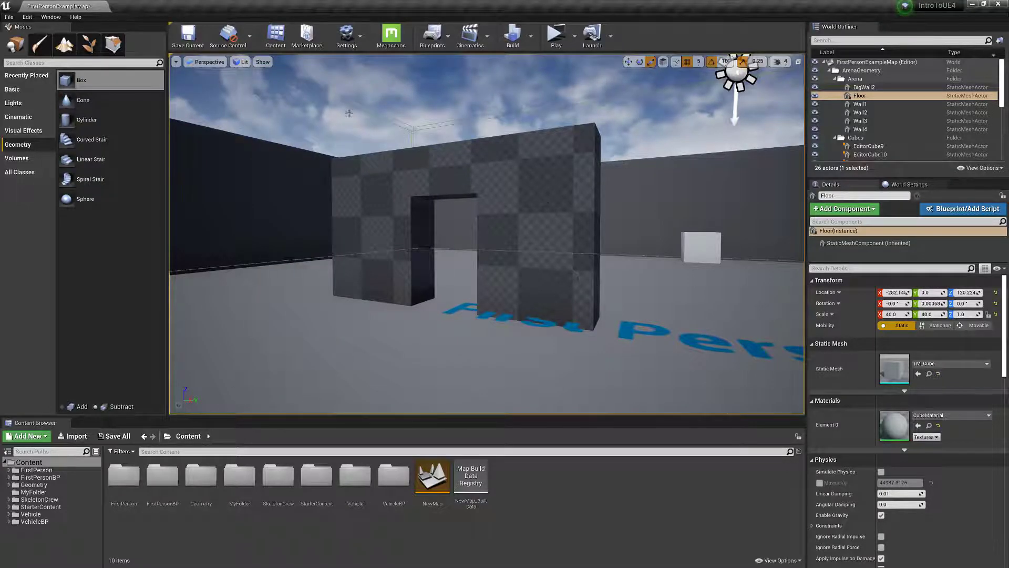
left_click(262, 62)
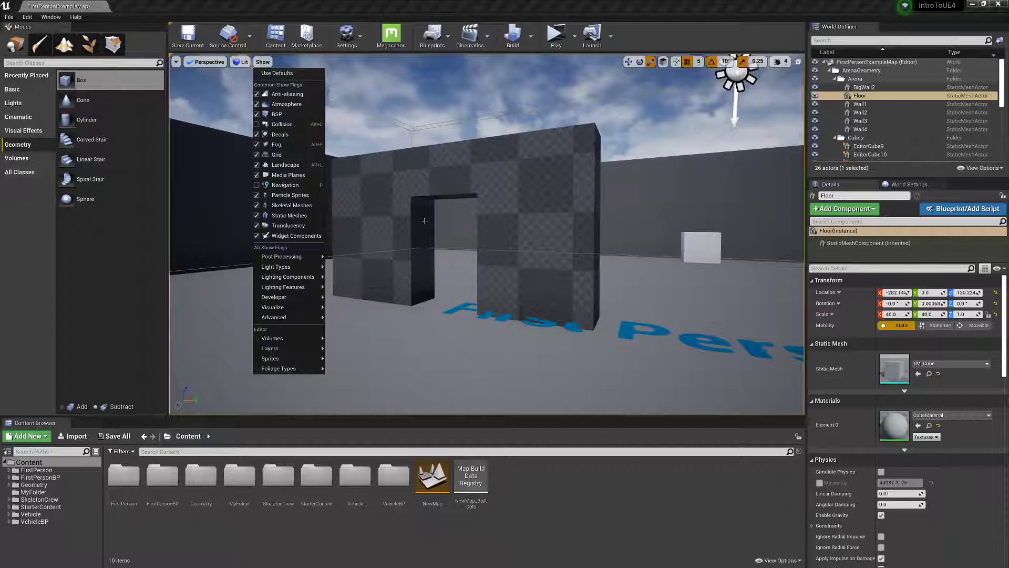
scroll(870, 132, "down", 5)
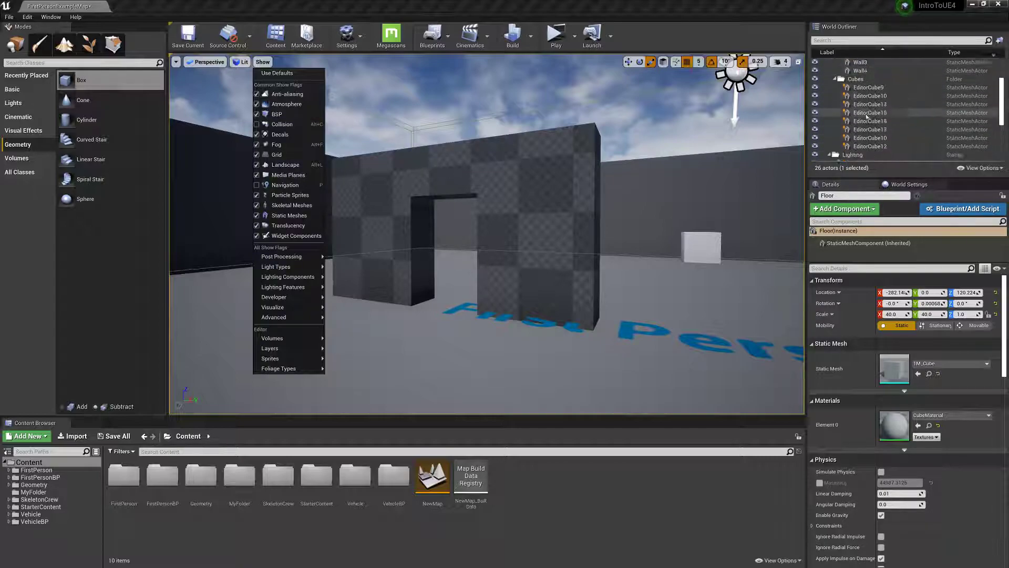
Turn the Collision show flag back on and select the subtractive doorway brush in the viewport.
left_click(862, 122)
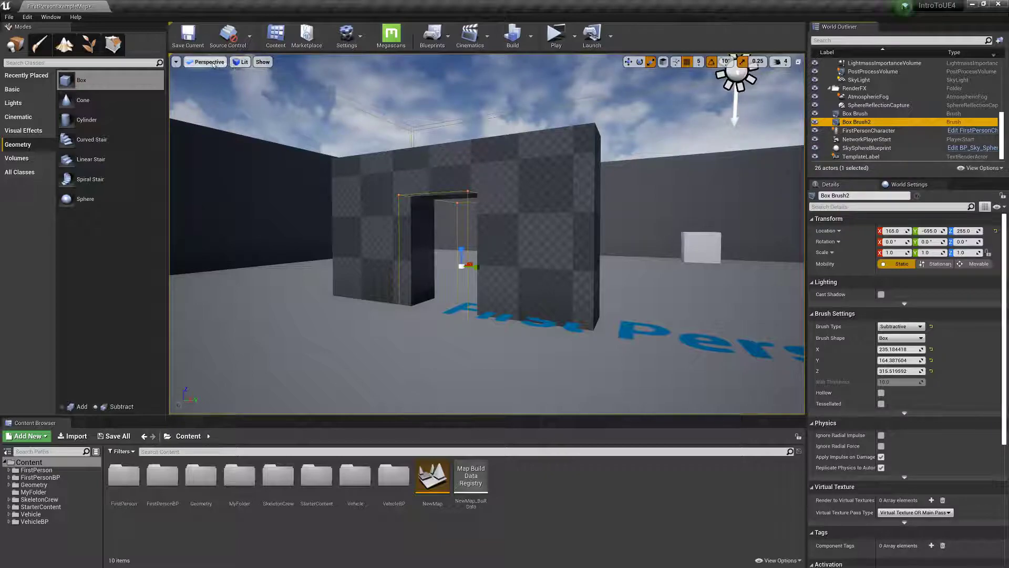
left_click(263, 62)
left_click(286, 123)
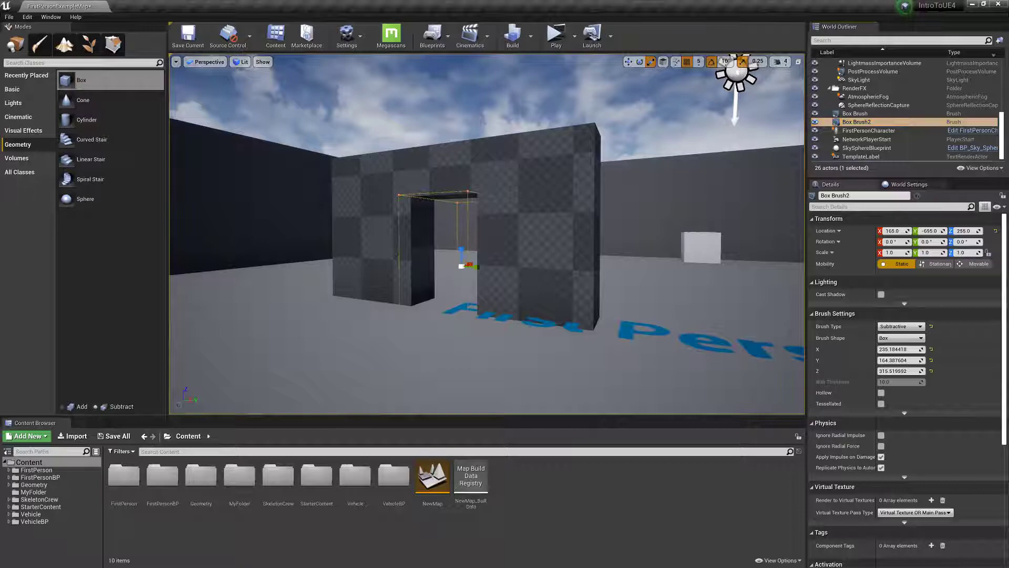
left_click(433, 248)
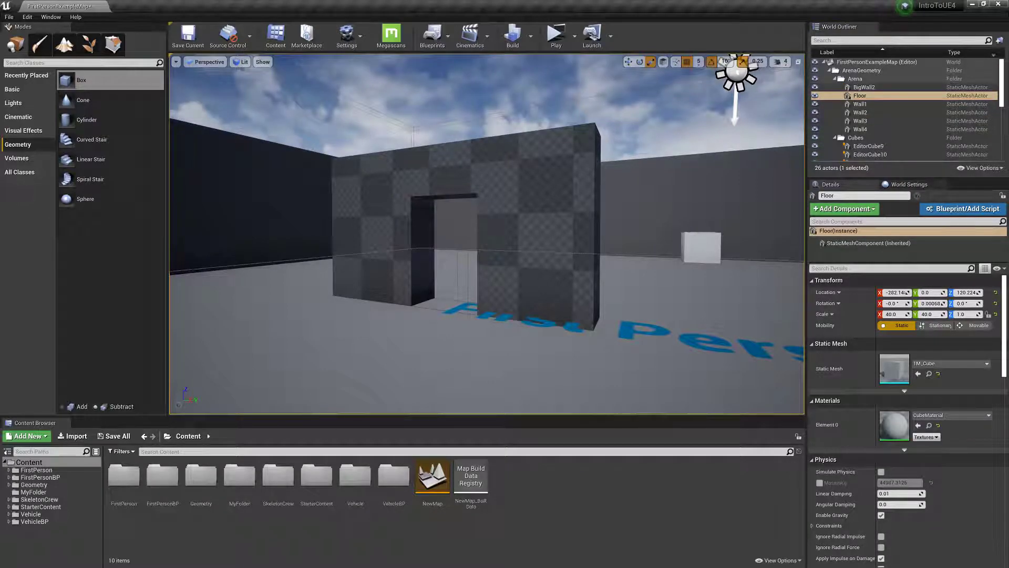
left_click(467, 209)
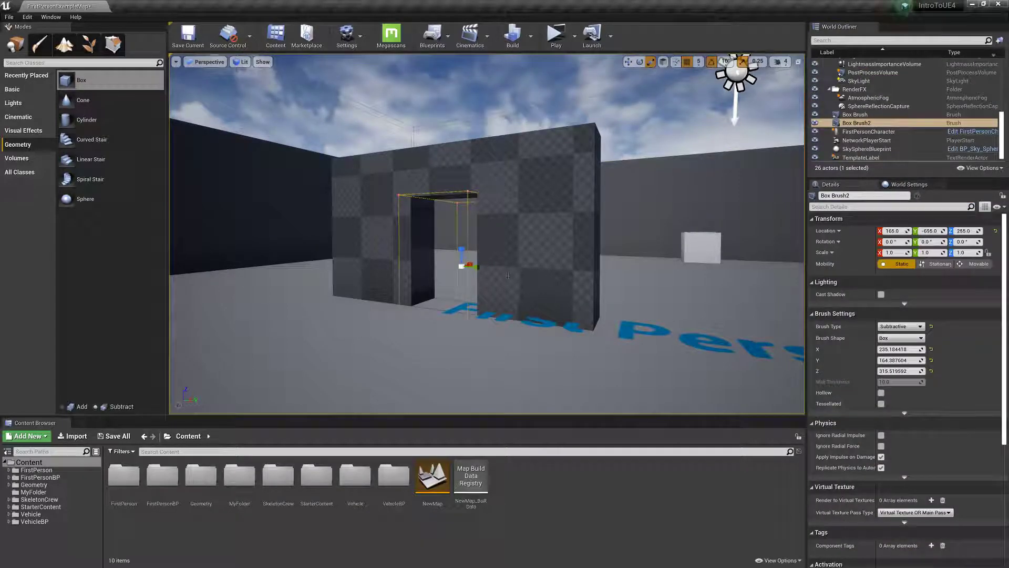
Select the top surface of the wall brush and switch to brush editing mode.
key("w")
mouse_move(507, 275)
right_mouse_down()
mouse_move(526, 273)
mouse_move(513, 250)
mouse_move(488, 266)
mouse_move(468, 263)
mouse_move(410, 210)
mouse_move(346, 252)
right_mouse_up()
key("s")
key("w")
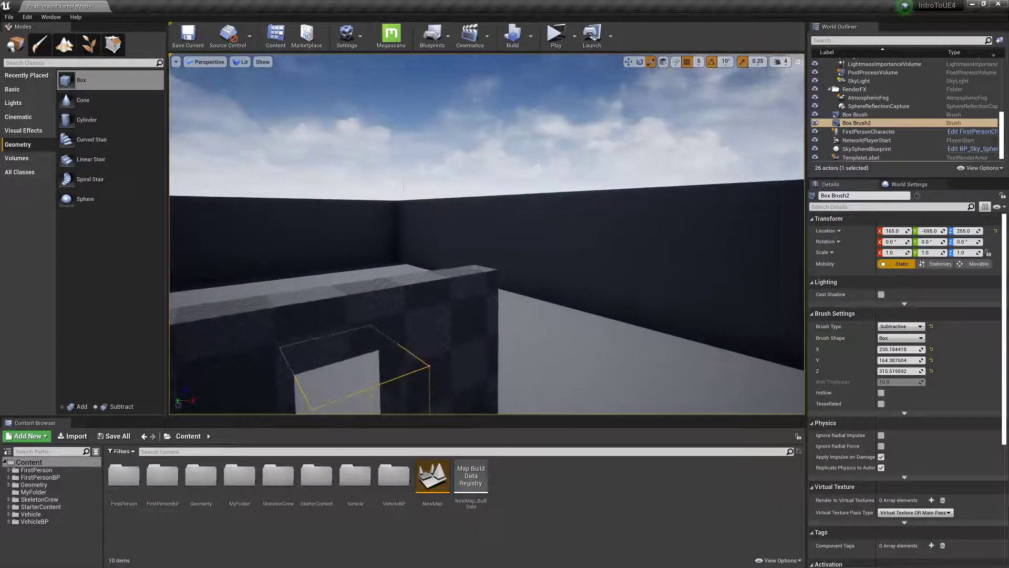
right_click_drag(743, 338, 744, 338)
left_click(462, 286)
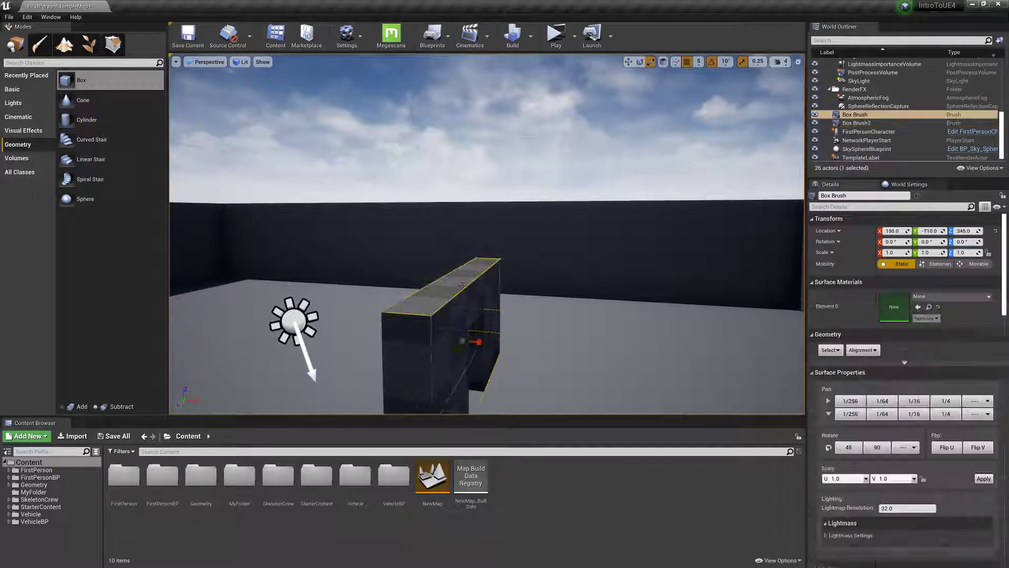
right_click_drag(462, 286, 462, 286)
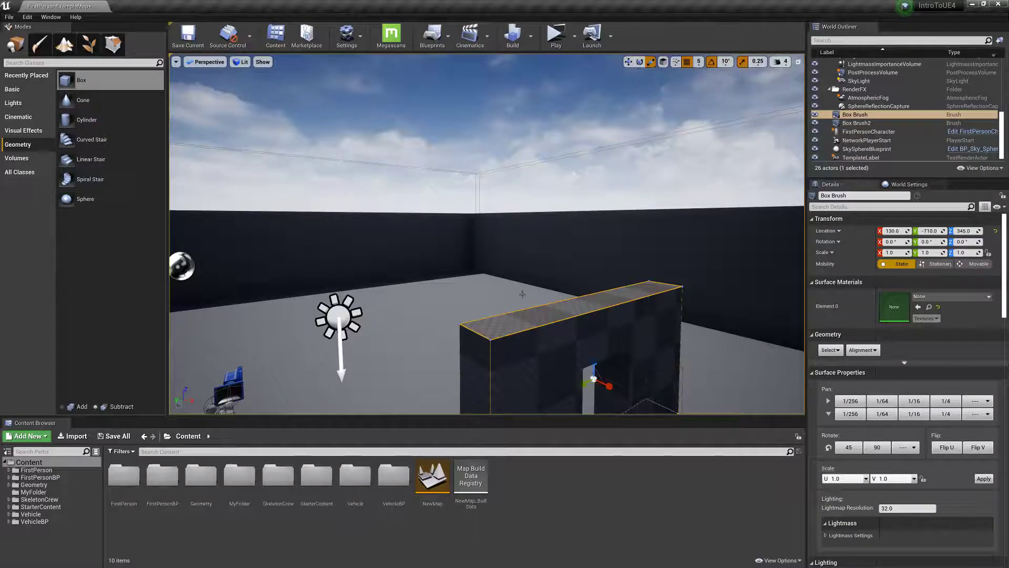
left_click(113, 44)
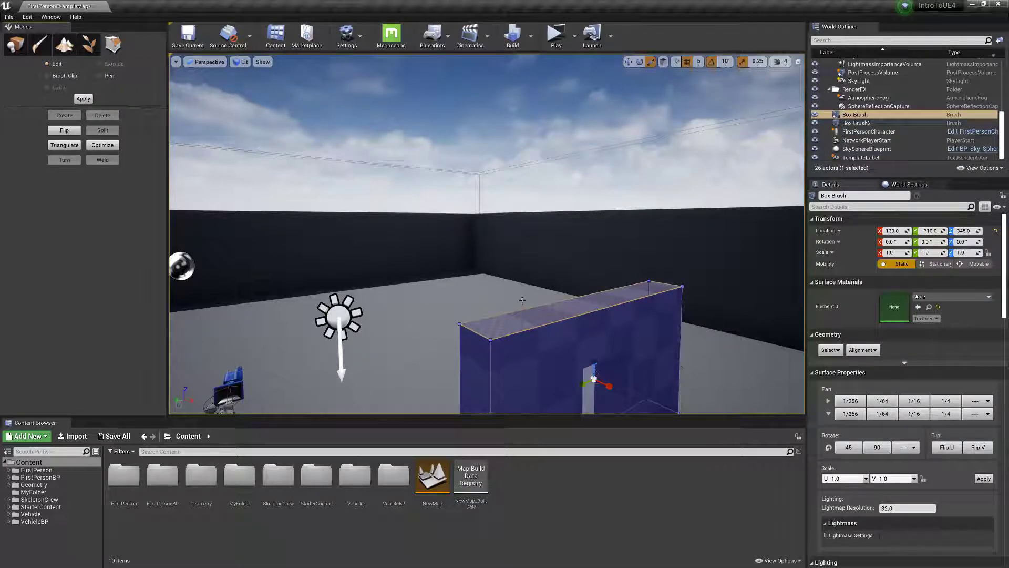
Examine face selection on the wall brush by selecting its end, large front and top faces in turn.
mouse_move(538, 321)
right_mouse_down()
mouse_move(552, 349)
mouse_move(578, 352)
right_mouse_up()
left_click(463, 287)
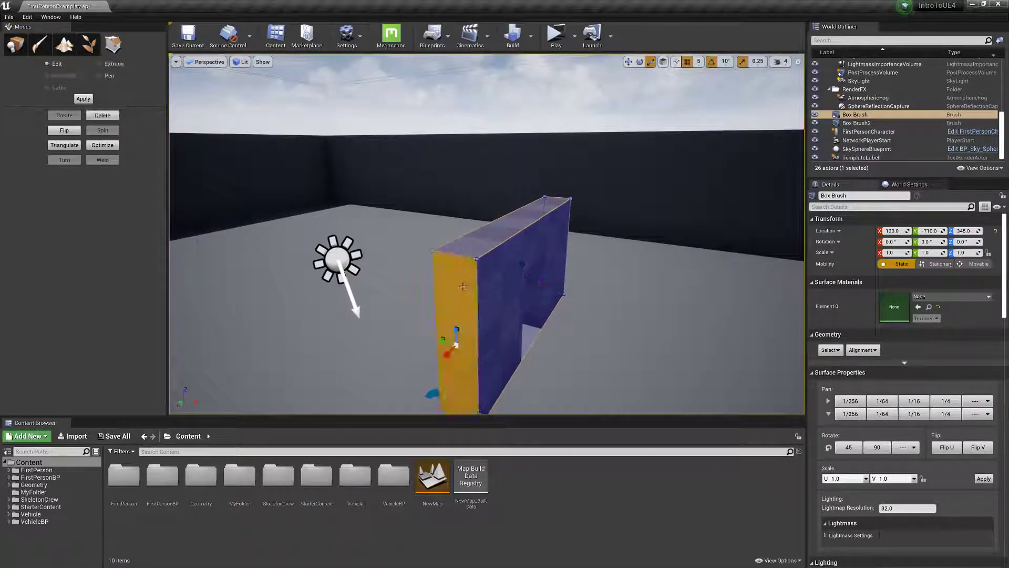
left_click(482, 282)
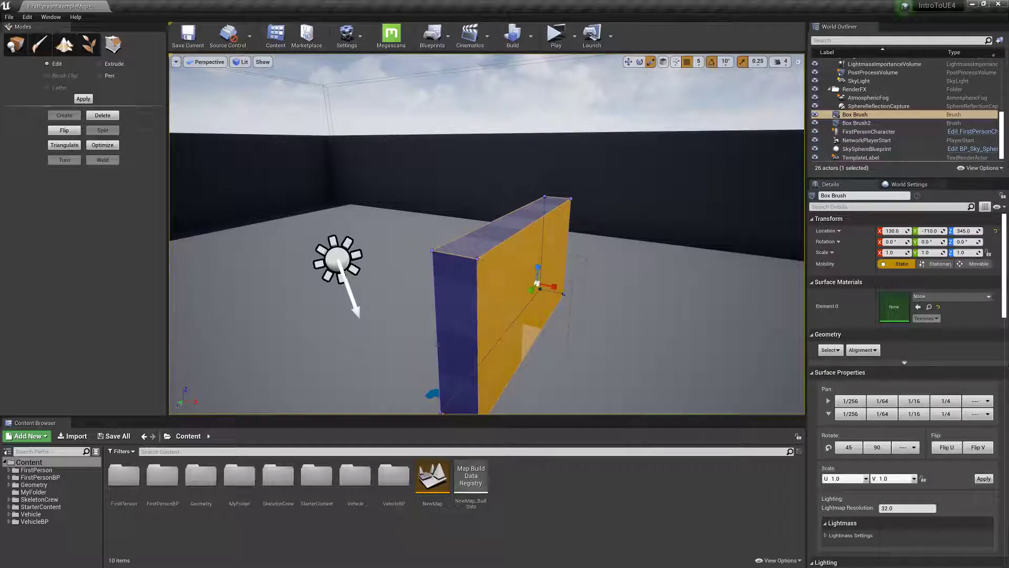
left_click(496, 247)
left_click(495, 240)
left_click(504, 264)
left_click(496, 239)
Try raising one long top edge of the wall with the Move tool to slant its top, and undo the change.
key("w")
right_click_drag(521, 291, 521, 292)
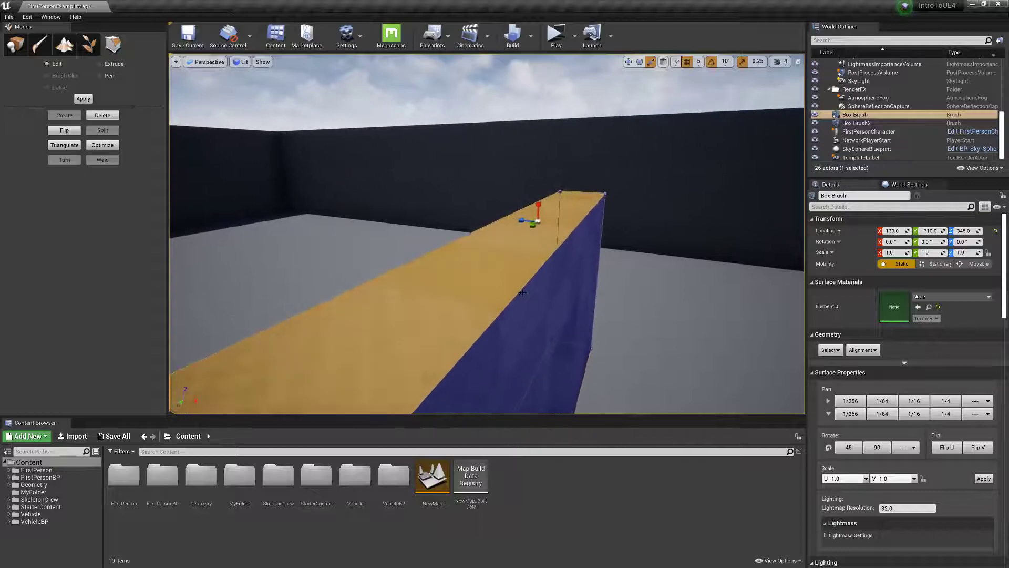
left_click(521, 293)
left_click(527, 282)
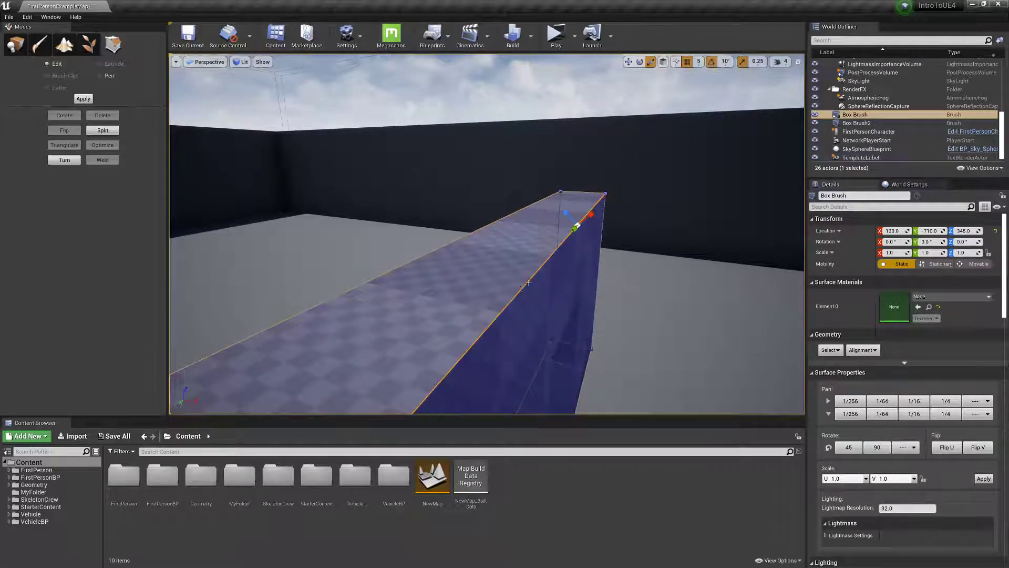
left_click(629, 62)
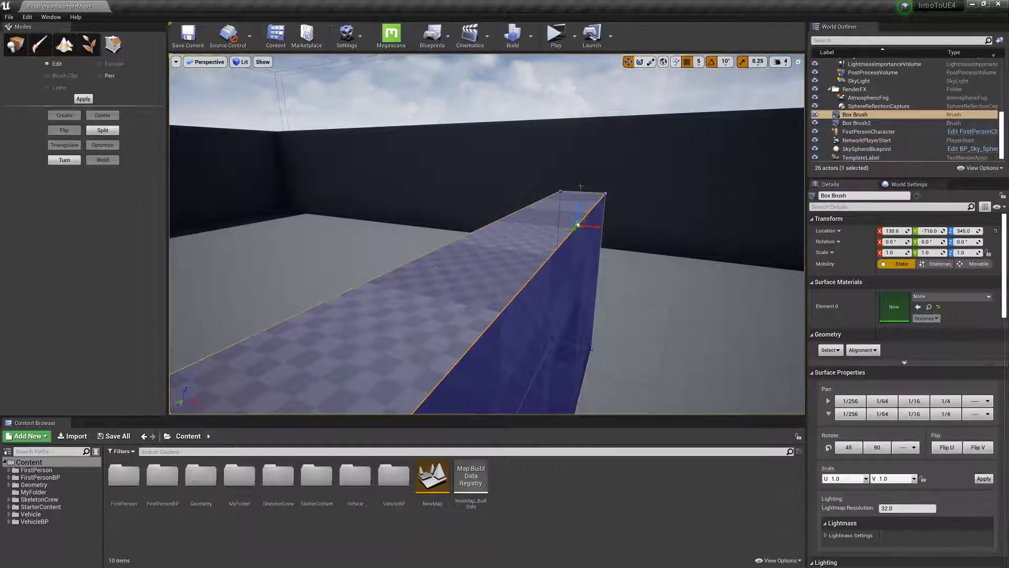
left_click_drag(580, 207, 584, 142)
right_click_drag(576, 161, 652, 157)
right_click_drag(487, 258, 513, 251)
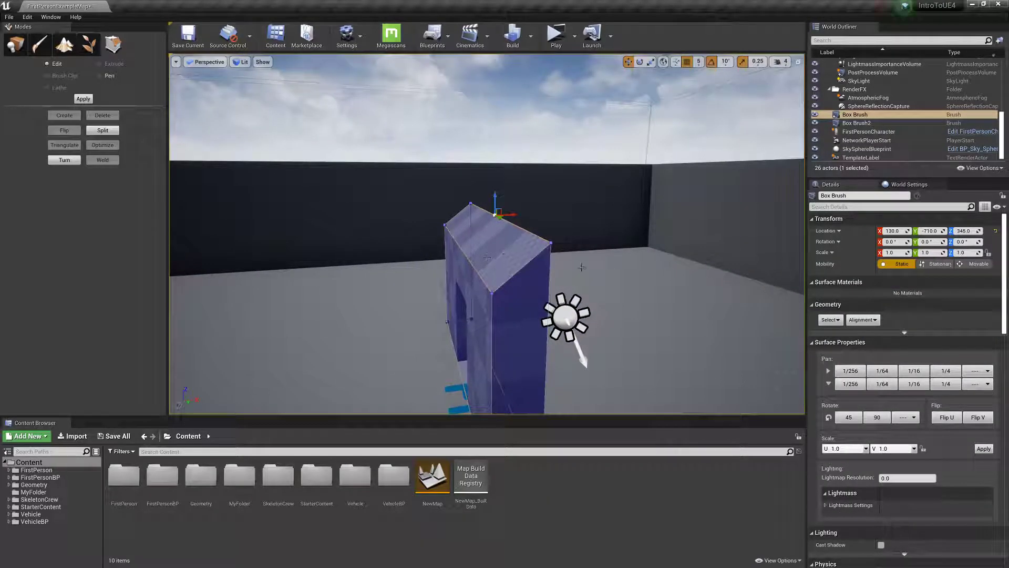
key("ctrl+z")
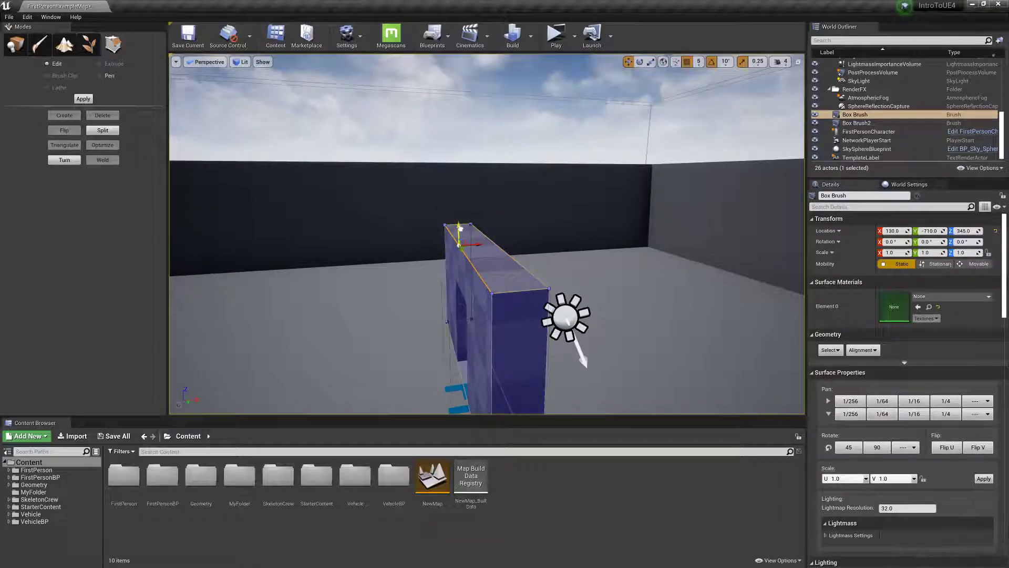
left_click(462, 242)
key("ctrl+z")
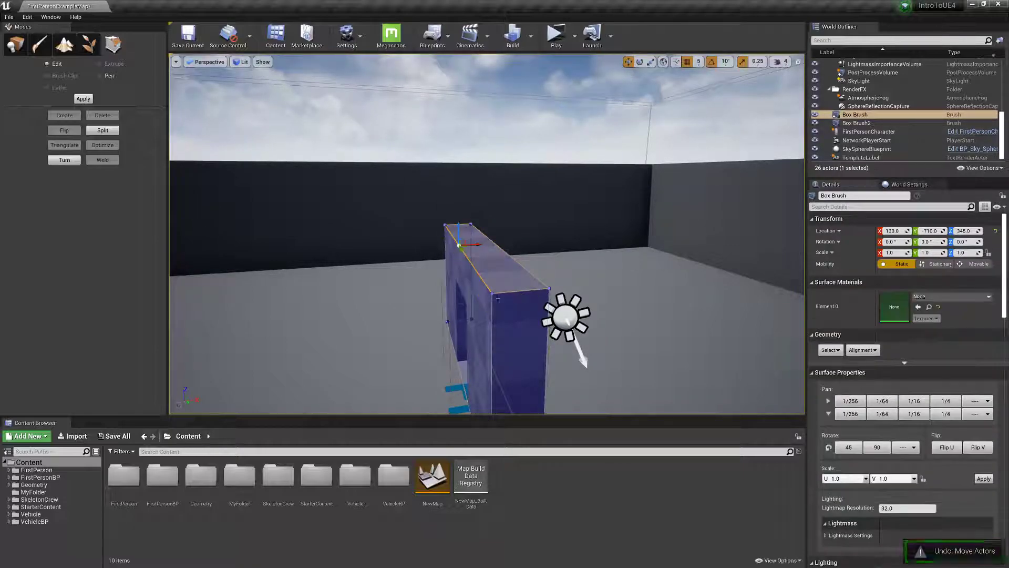
Make the wall thinner by moving its large front face inward along X, and clear the face selection.
mouse_move(506, 272)
right_mouse_down()
mouse_move(537, 259)
mouse_move(494, 284)
mouse_move(506, 291)
right_mouse_up()
left_click(509, 301)
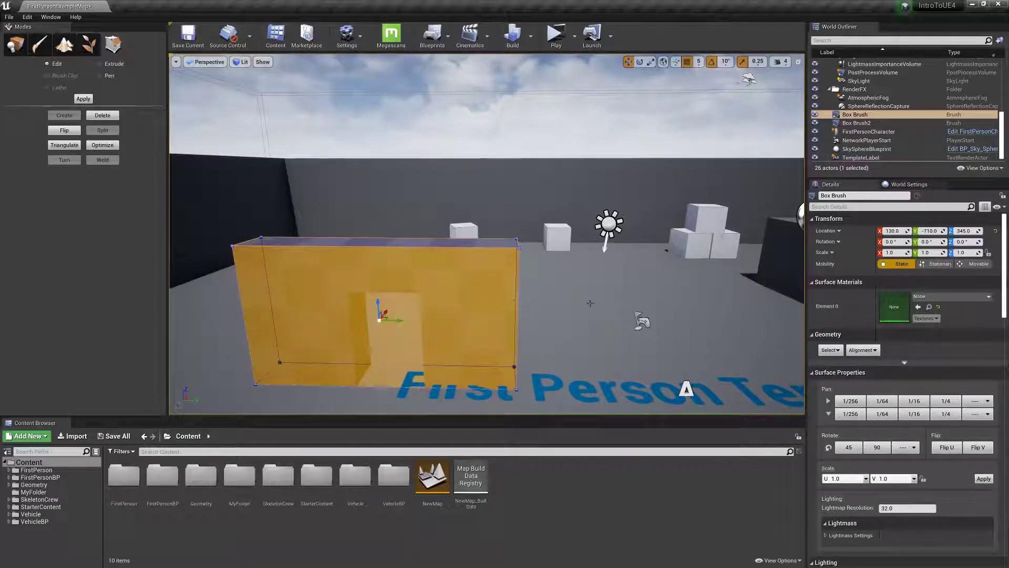
key("d")
right_click_drag(589, 303, 480, 298)
left_click(415, 290)
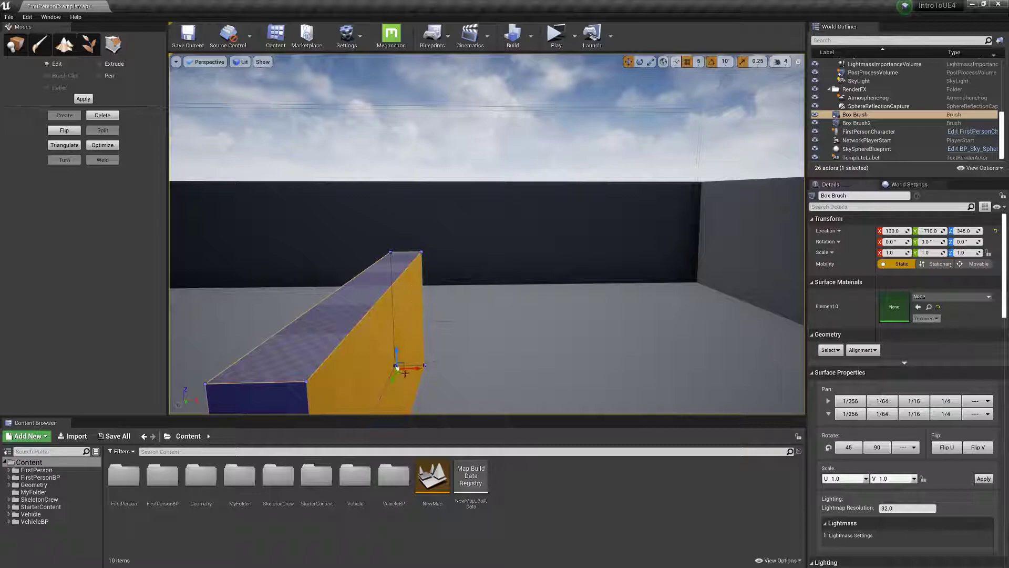
left_click_drag(405, 371, 374, 368)
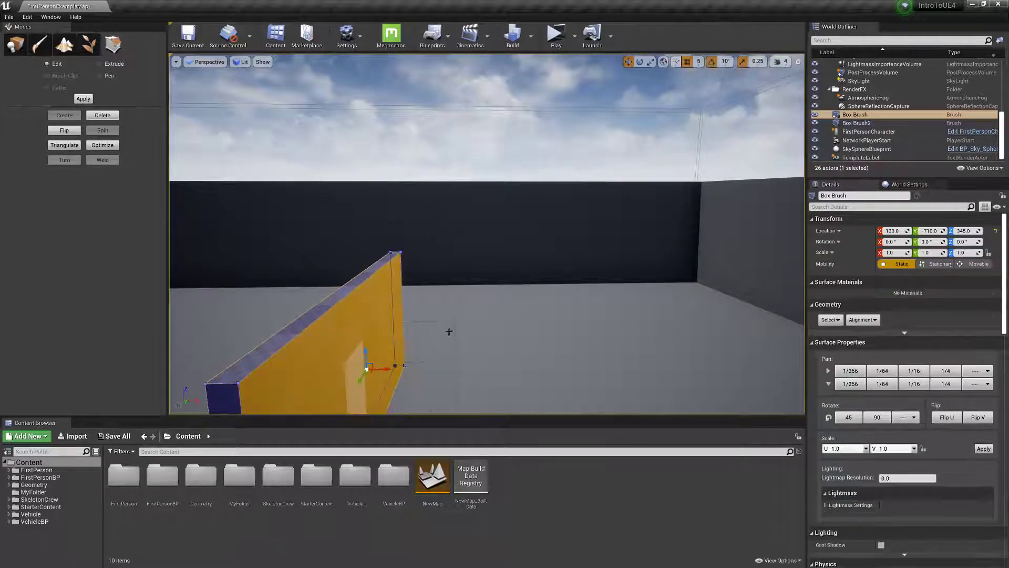
mouse_move(449, 331)
right_mouse_down()
mouse_move(428, 358)
mouse_move(418, 353)
mouse_move(498, 305)
right_mouse_up()
key("d")
left_click(475, 298)
right_click_drag(415, 291, 382, 293)
left_click(408, 286)
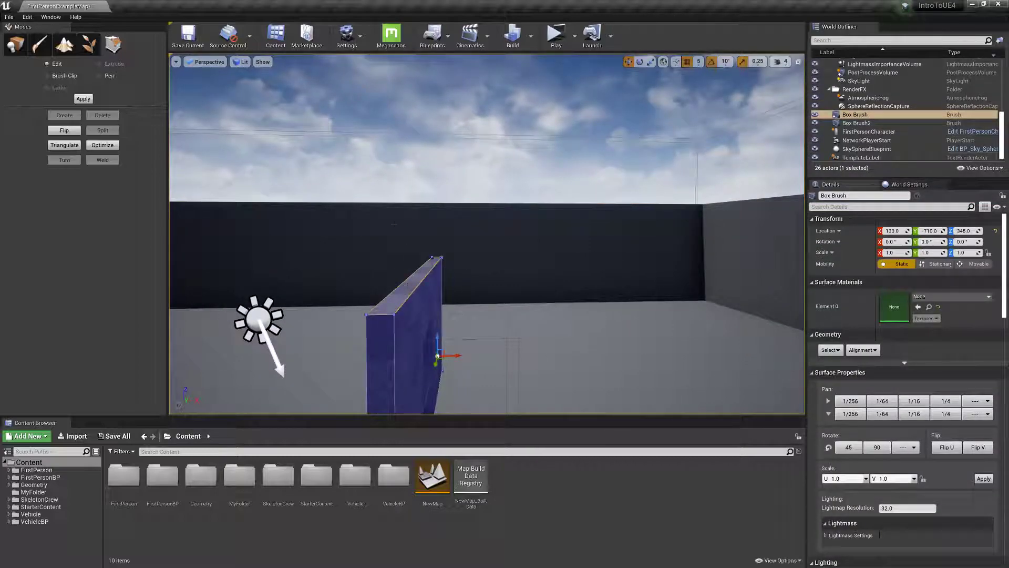
Select the narrow end face of the wall brush as the only selected face.
left_click(419, 282)
left_click(378, 346, "ctrl")
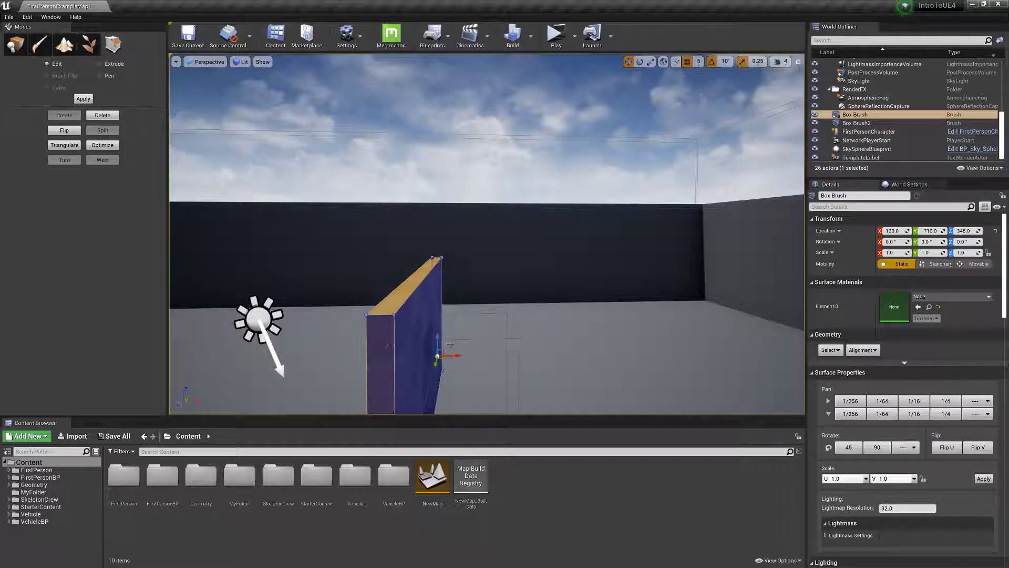
key("d")
mouse_move(378, 346)
right_mouse_down()
mouse_move(273, 341)
mouse_move(337, 344)
right_mouse_up()
key("a")
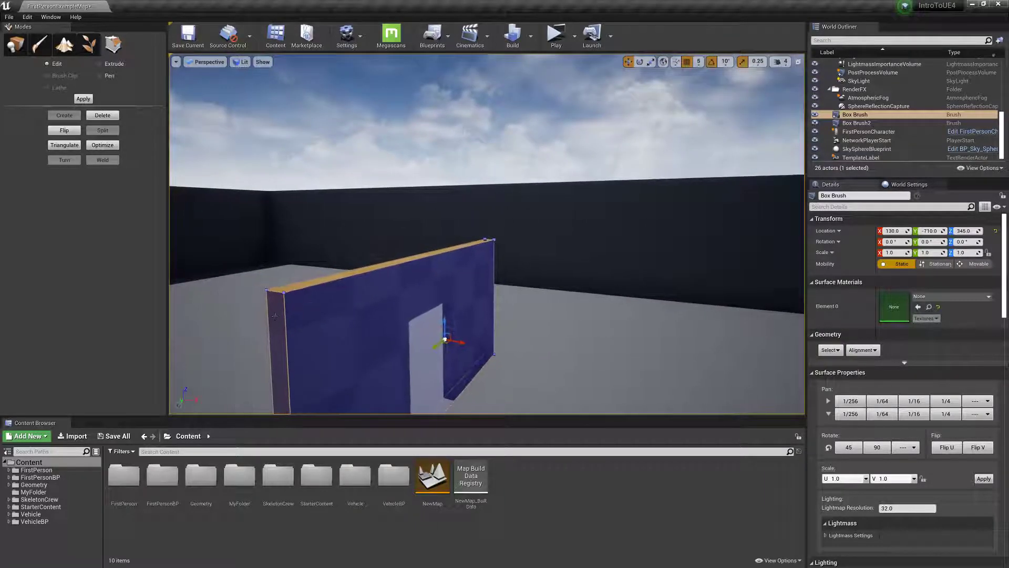
left_click(271, 342)
key("s")
right_click_drag(439, 263, 407, 266)
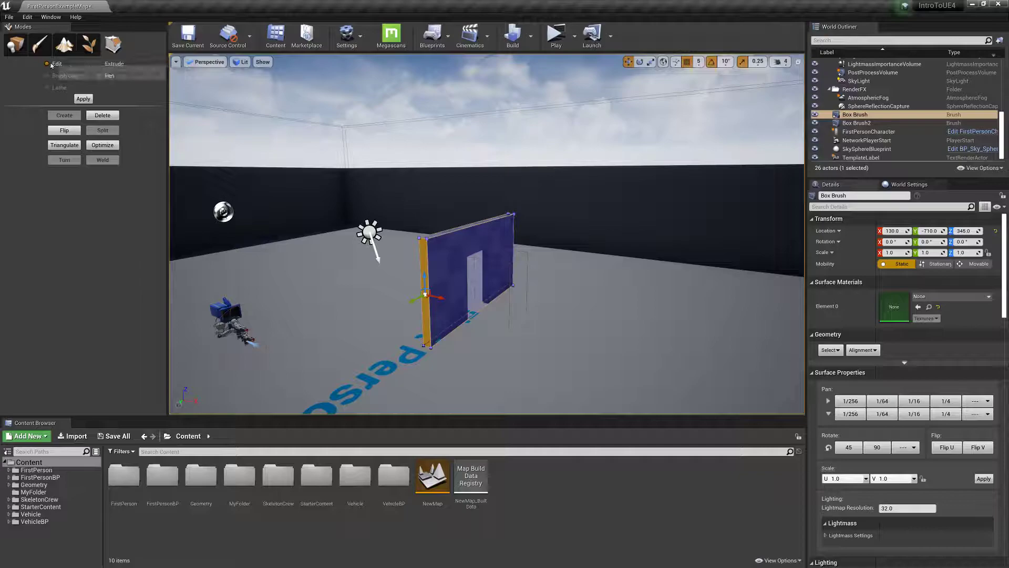
Switch brush editing to Extrude with local coordinates and extrude the wall's end face outward by a short segment.
left_click(105, 66)
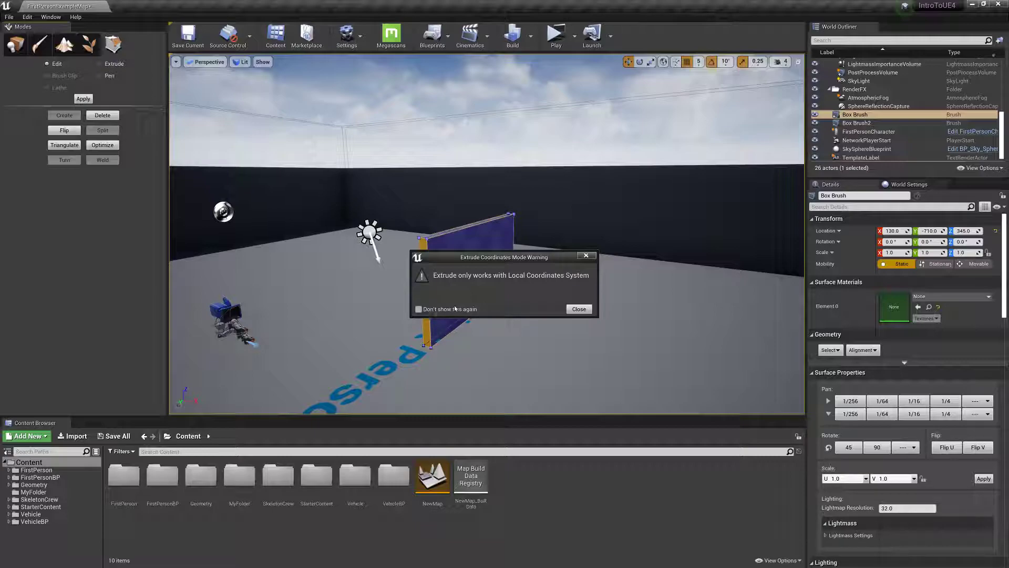
left_click_drag(483, 257, 620, 301)
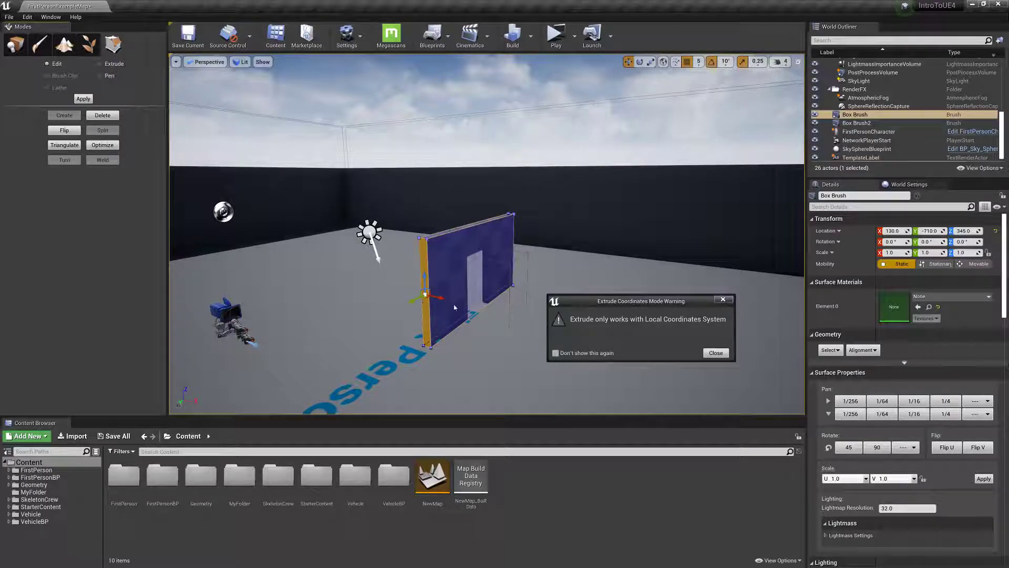
left_click(716, 353)
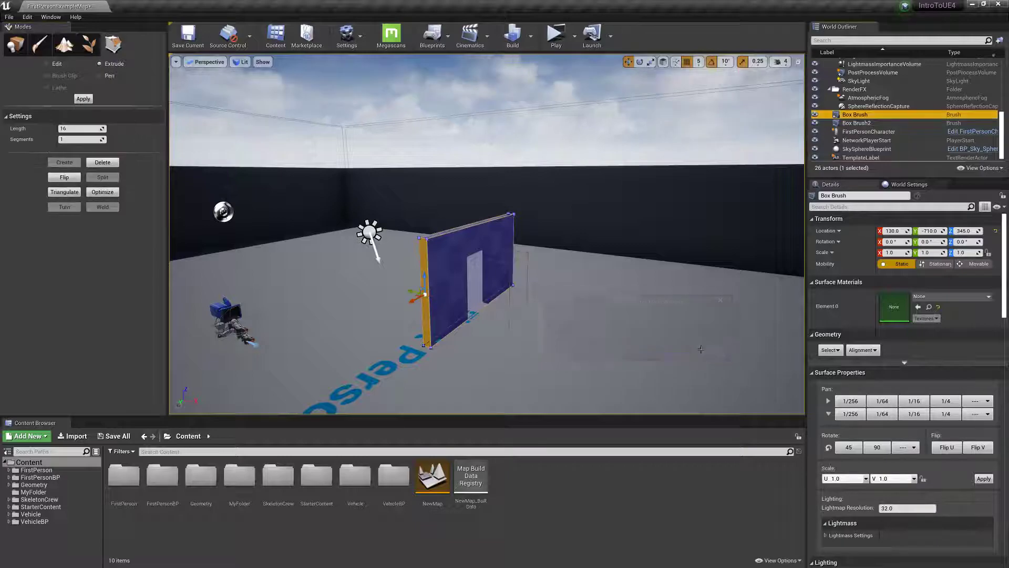
left_click(663, 62)
left_click(663, 62)
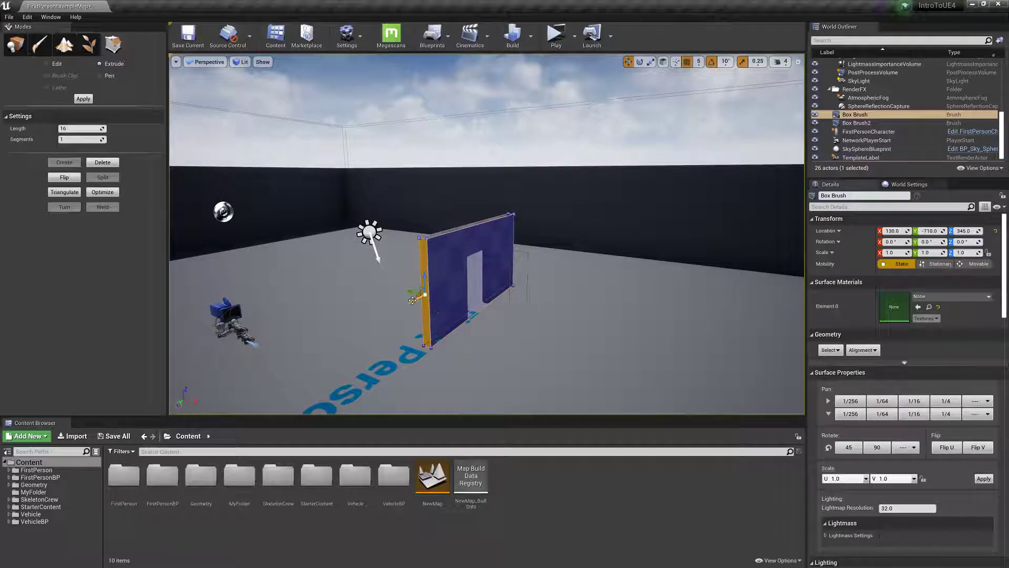
left_click_drag(409, 301, 400, 307)
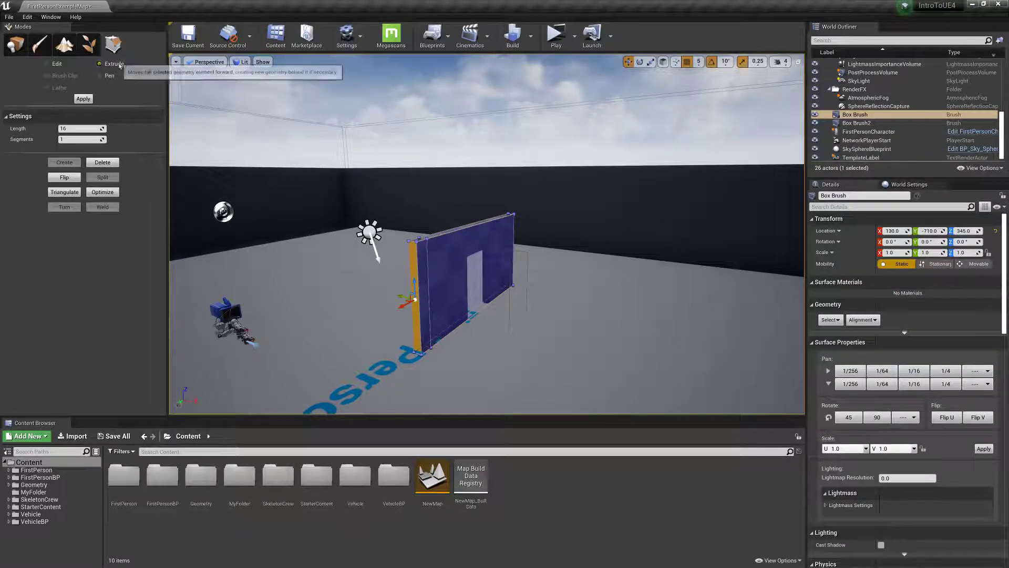
key("f")
right_click_drag(399, 307, 388, 300)
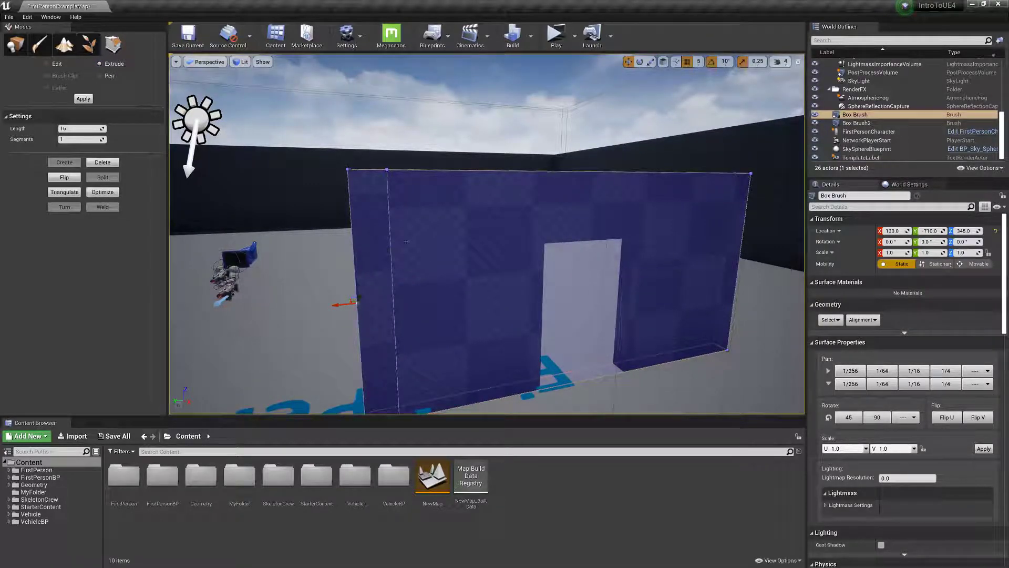
Select the narrow front face of the newly extruded end segment and return to Edit mode.
right_click_drag(405, 242, 518, 296)
left_click(431, 258)
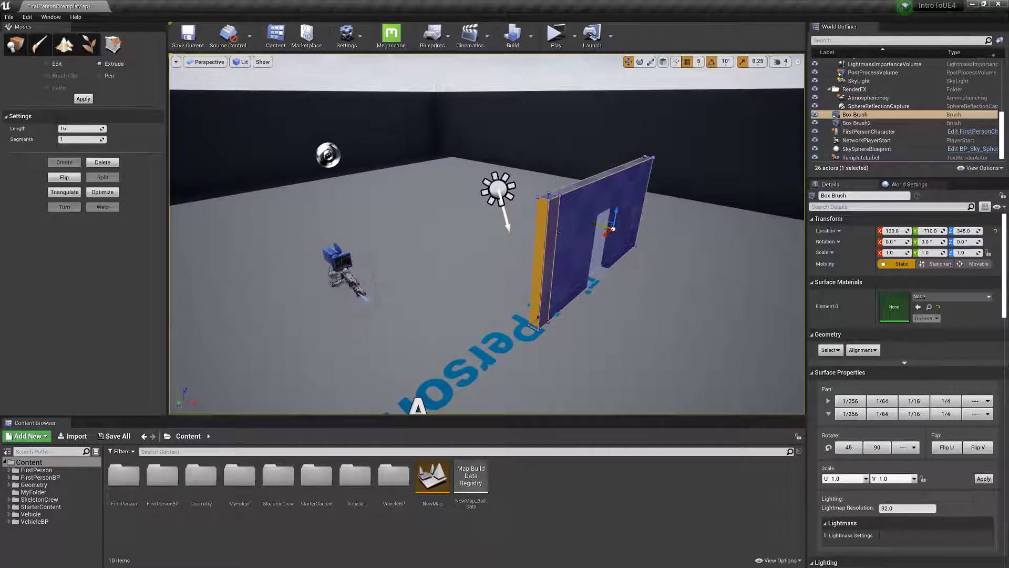
left_click(560, 200)
left_click(551, 207)
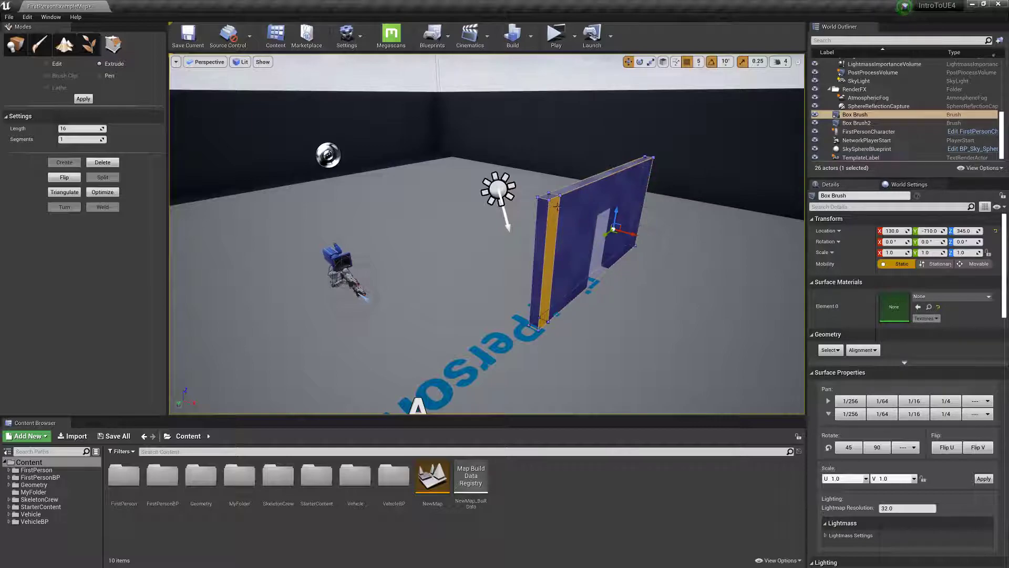
left_click(557, 206)
left_click(551, 210)
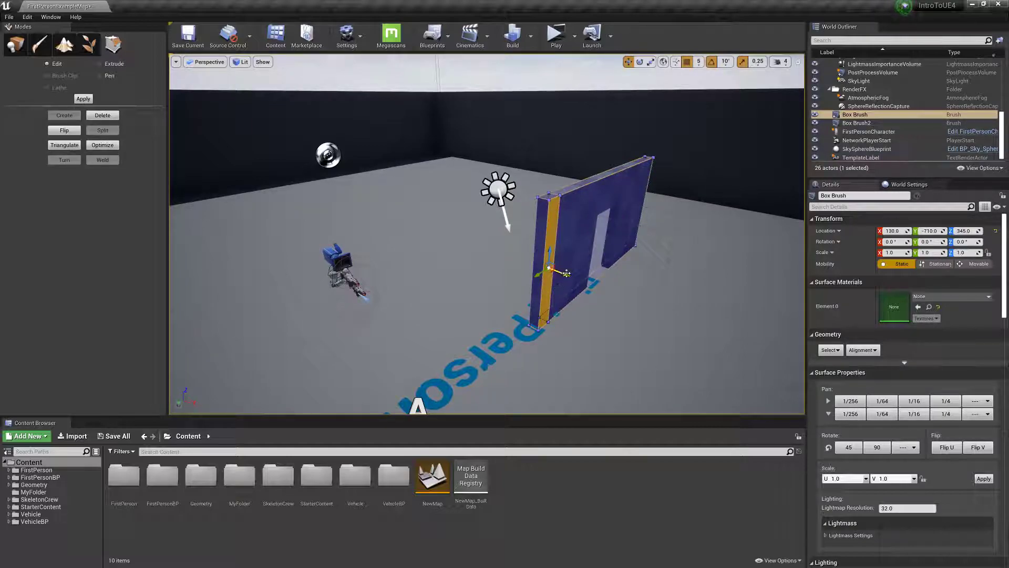
Try pulling the end segment's front face outward along X in Edit mode twice, undoing each move and saving the map in between.
left_click_drag(566, 273, 717, 343)
key("ctrl+z")
key("ctrl+s")
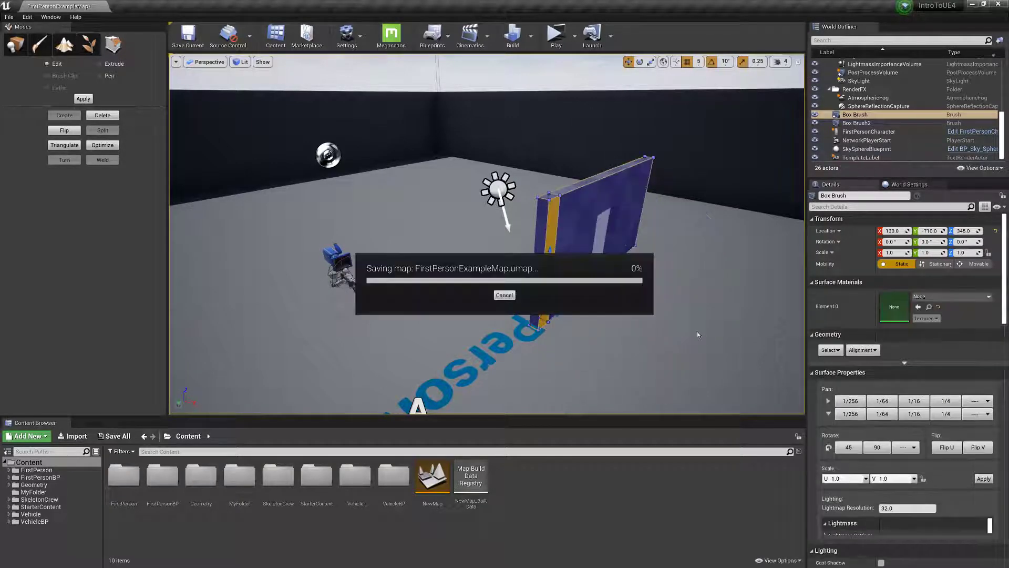
mouse_move(557, 272)
right_mouse_down()
mouse_move(599, 272)
mouse_move(558, 272)
right_mouse_up()
left_click_drag(573, 269, 645, 295)
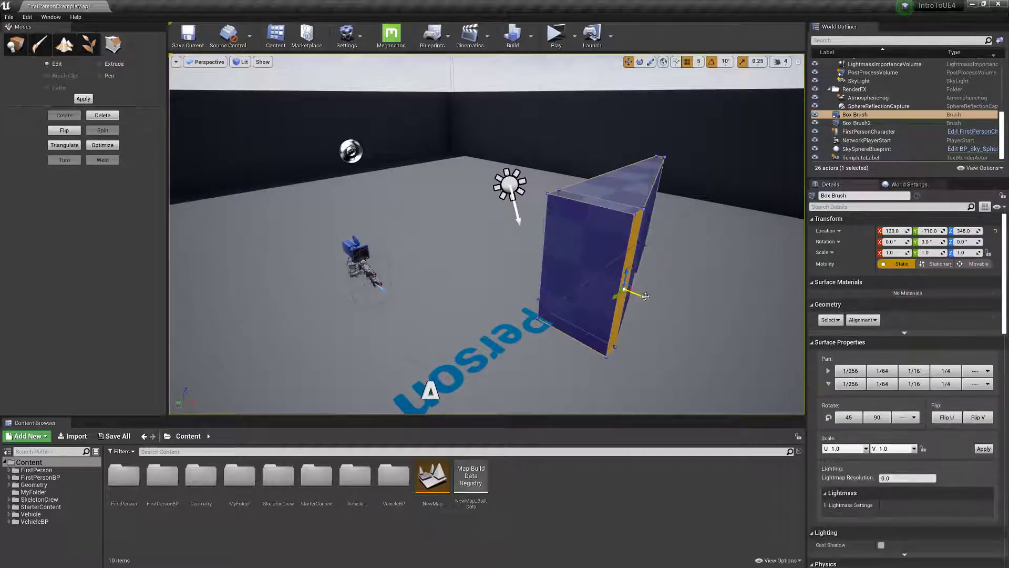
key("ctrl+z")
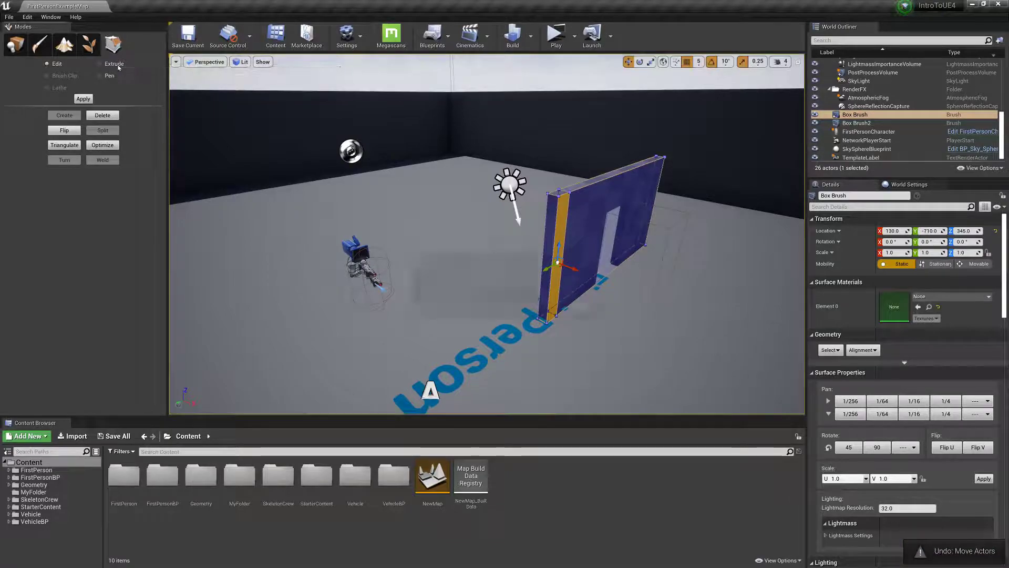
Extrude the end segment's front face outward to form a second wall at a right angle to the doorway wall.
left_click(589, 310)
left_click_drag(573, 269, 789, 377)
right_click_drag(790, 377, 553, 376)
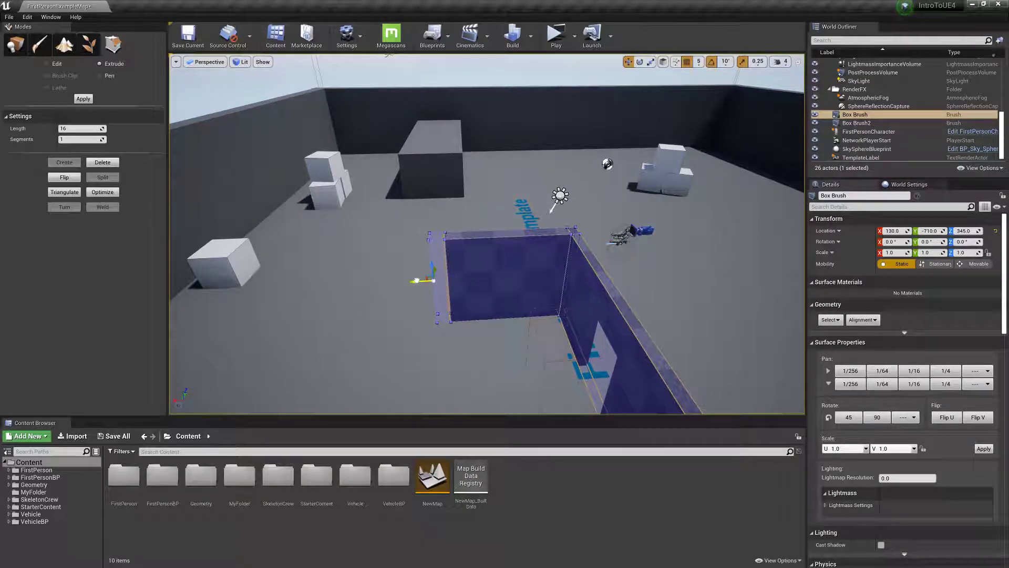
Extrude a short corner segment from the second wall's end, and extrude its inner side face into a third wall parallel to the doorway wall.
left_click_drag(416, 280, 416, 281)
right_click_drag(415, 281, 541, 281)
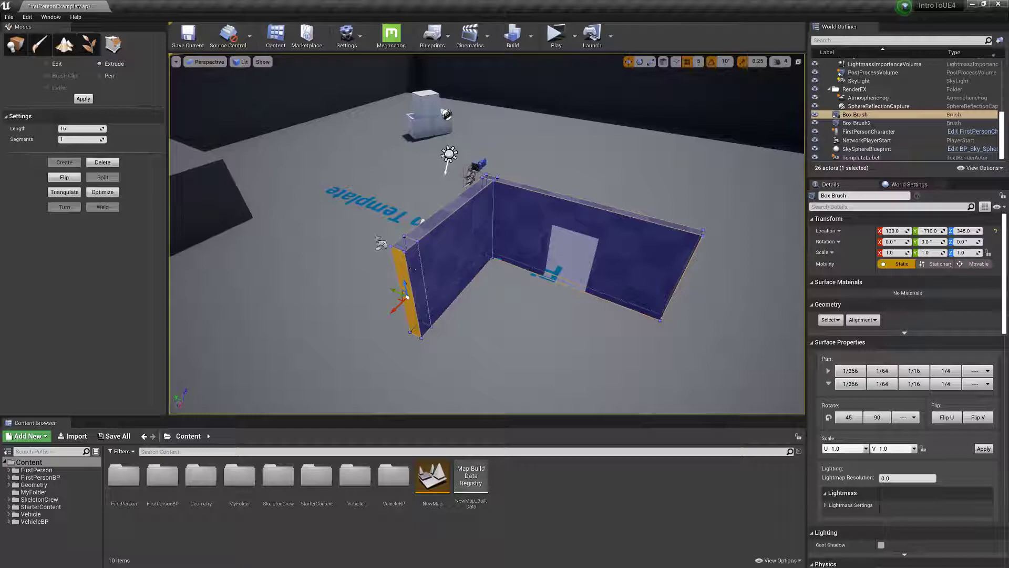
left_click(424, 288)
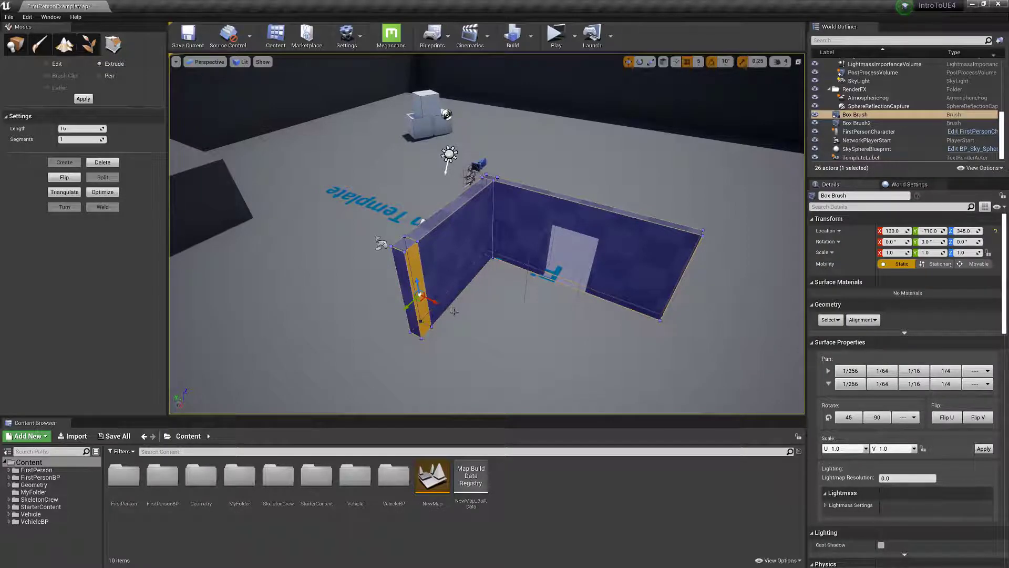
left_click_drag(436, 301, 683, 382)
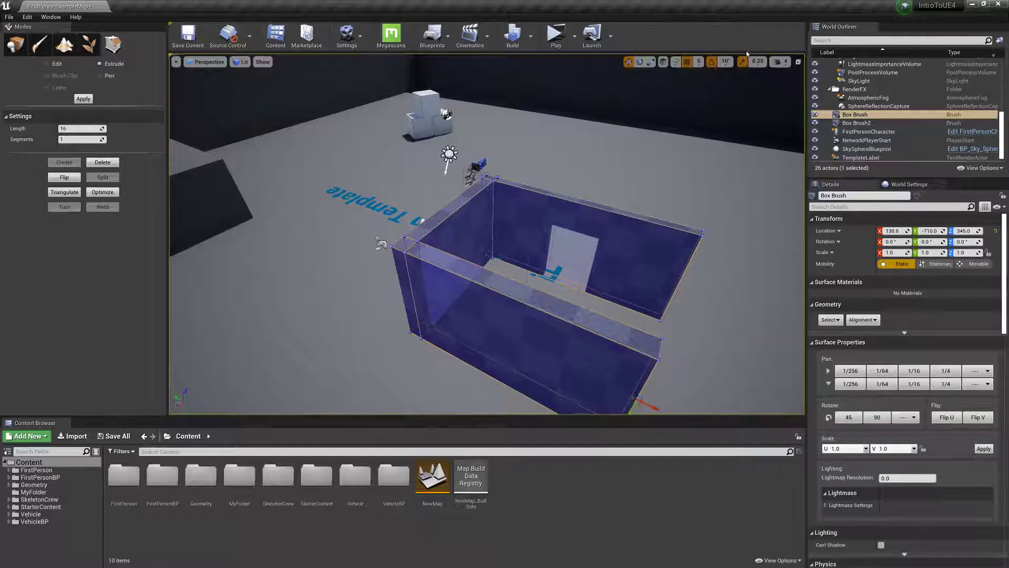
In the Top view, undo the extra extrusion and move the third wall's end in Edit mode level with the doorway wall's end.
left_click(207, 62)
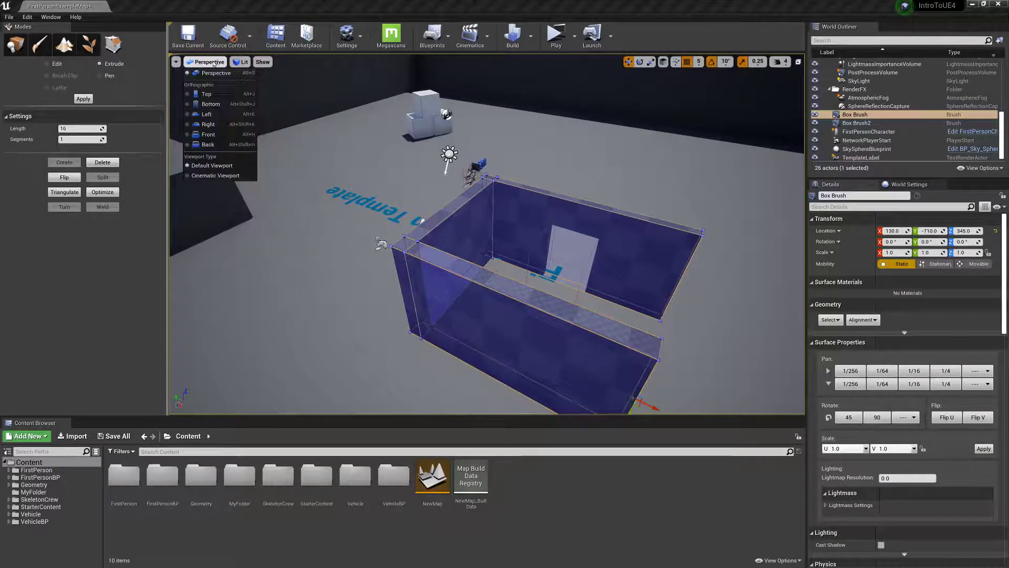
left_click(210, 93)
key("f")
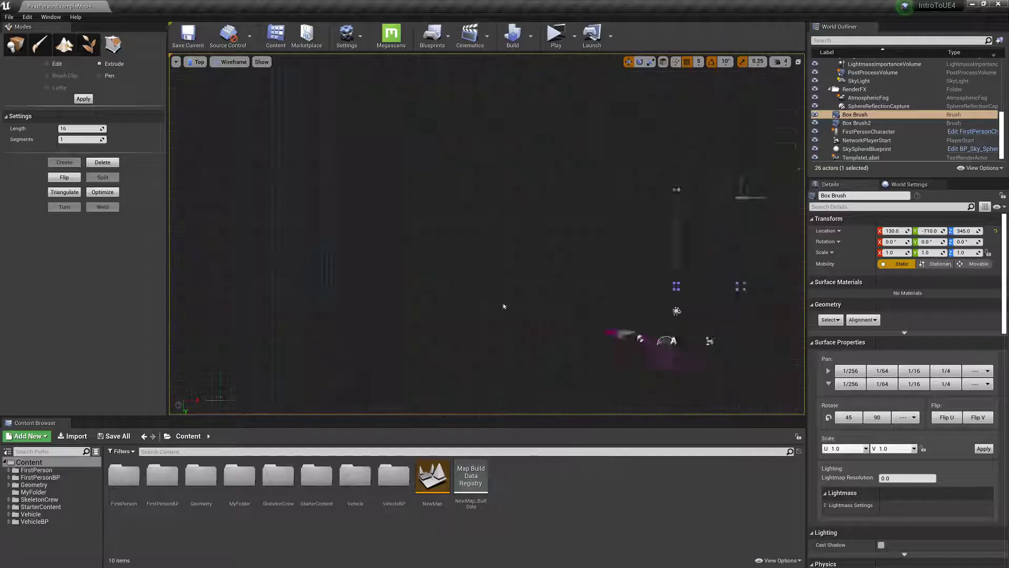
right_click_drag(480, 237, 543, 322)
scroll(541, 313, "up", 3)
right_click_drag(488, 277, 500, 293)
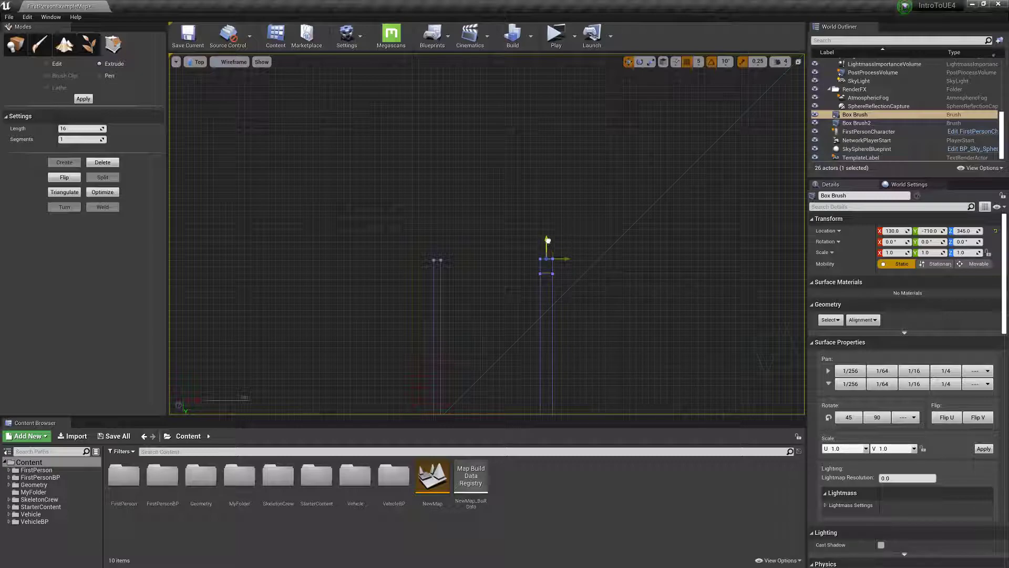
key("ctrl+z")
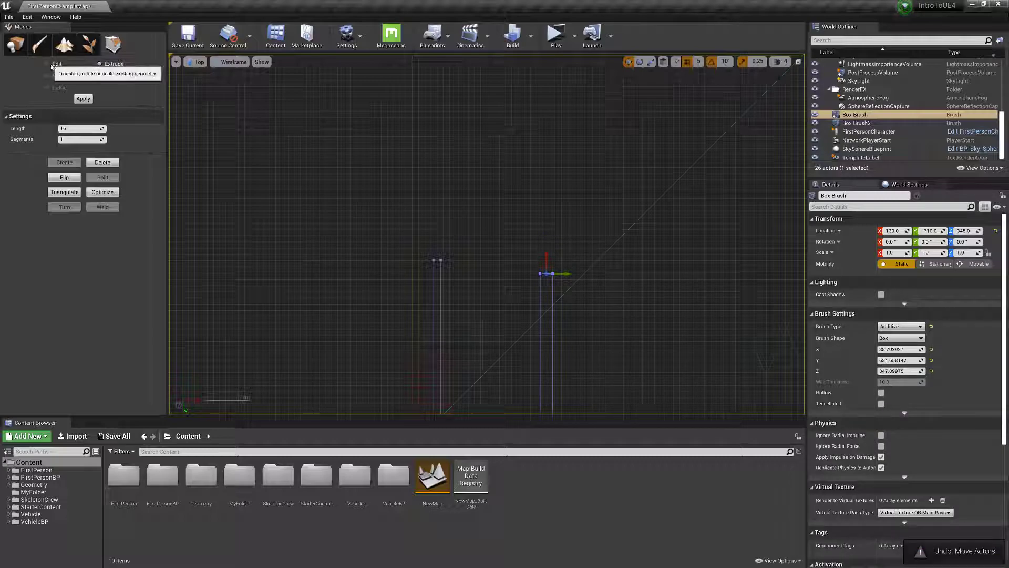
left_click(56, 64)
left_click_drag(547, 287, 544, 274)
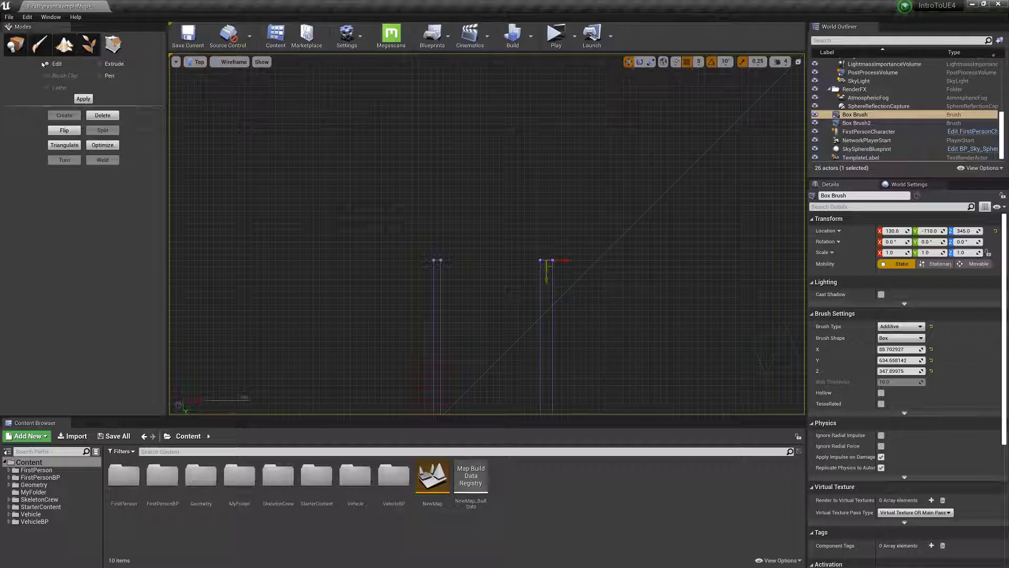
Switch back to Extrude mode and extrude a short corner segment from the third wall's free end.
left_click(99, 64)
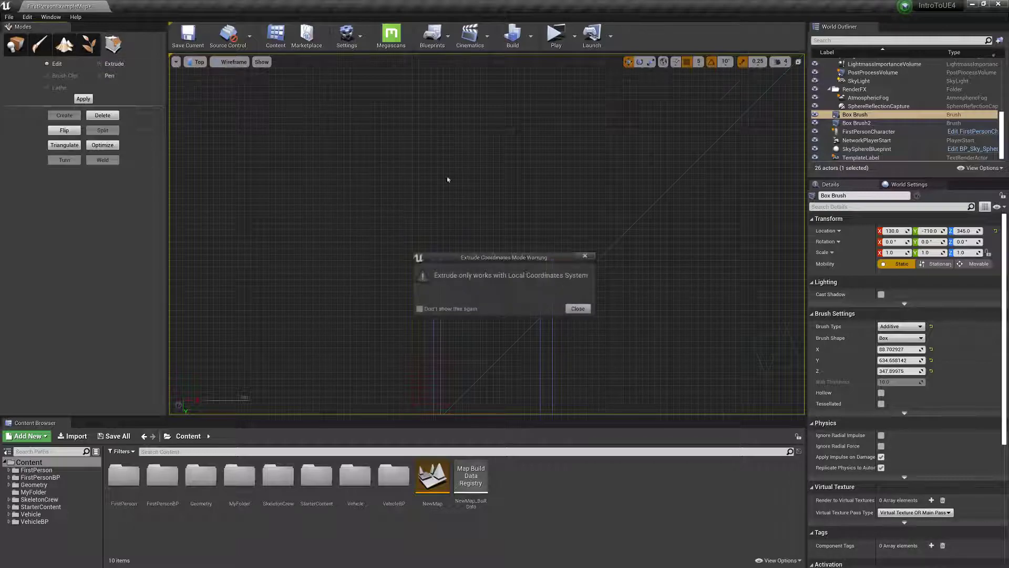
left_click(579, 309)
left_click_drag(546, 237, 547, 230)
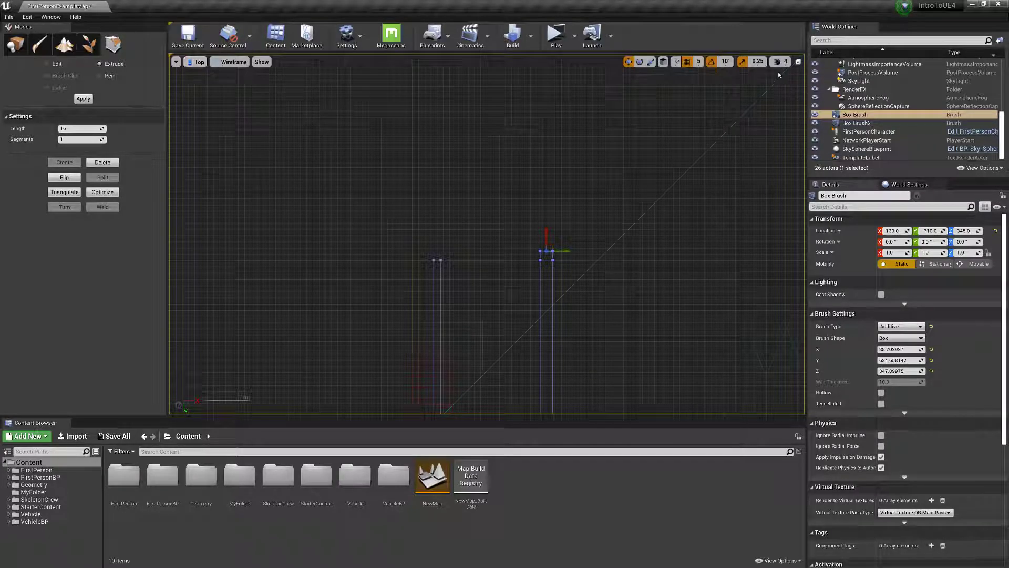
Show four viewports and change one of the Top views to Perspective, looking into the open end of the room.
left_click(797, 62)
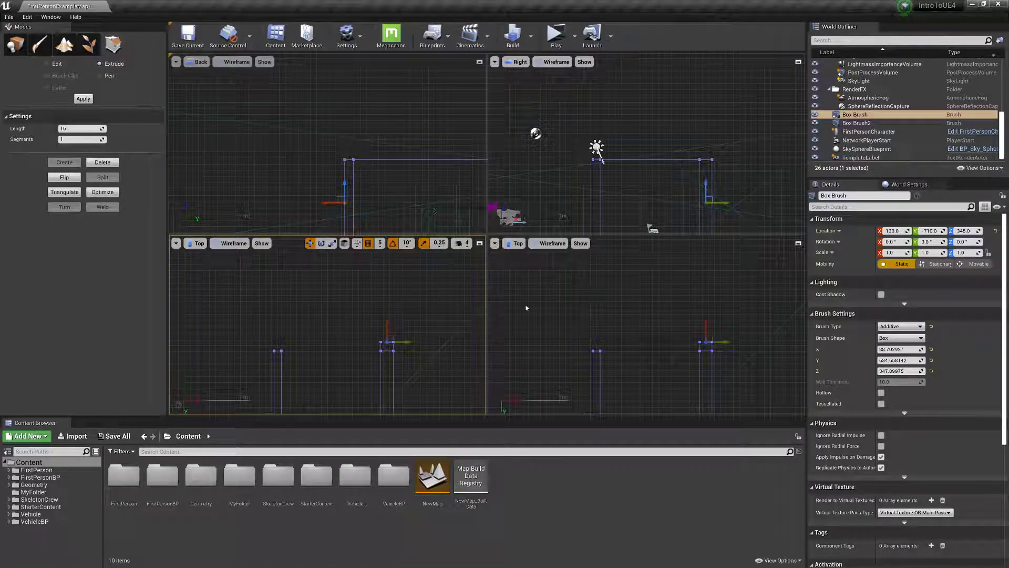
scroll(608, 324, "down", 5)
scroll(607, 324, "up", 3)
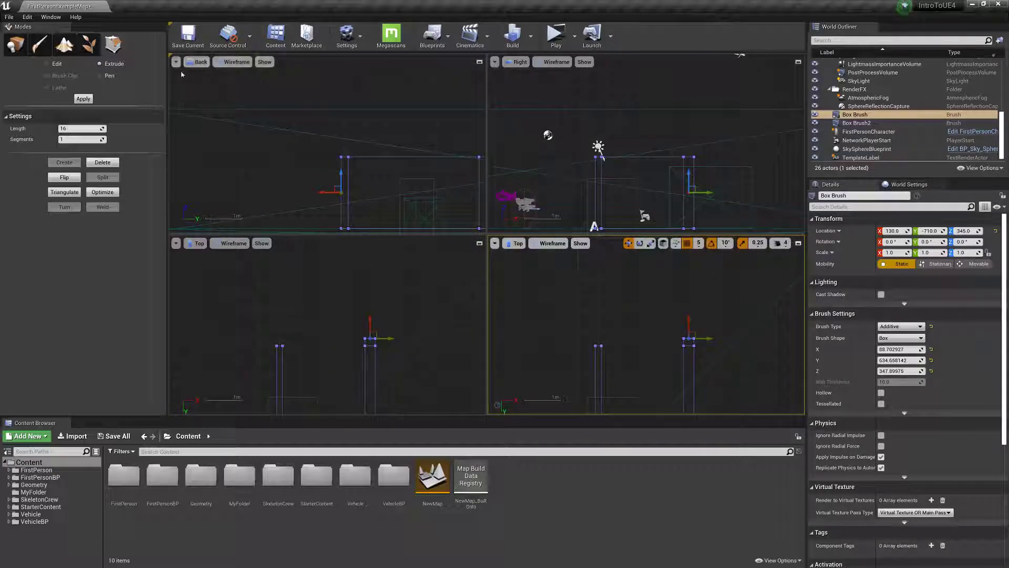
left_click(515, 244)
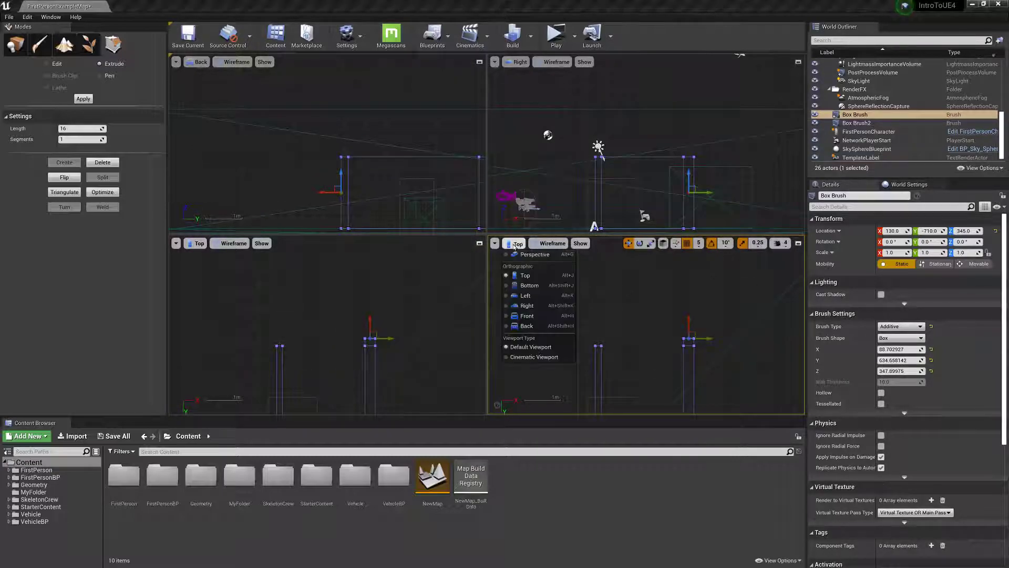
key("w")
mouse_move(619, 327)
right_mouse_down()
mouse_move(572, 336)
mouse_move(730, 308)
right_mouse_up()
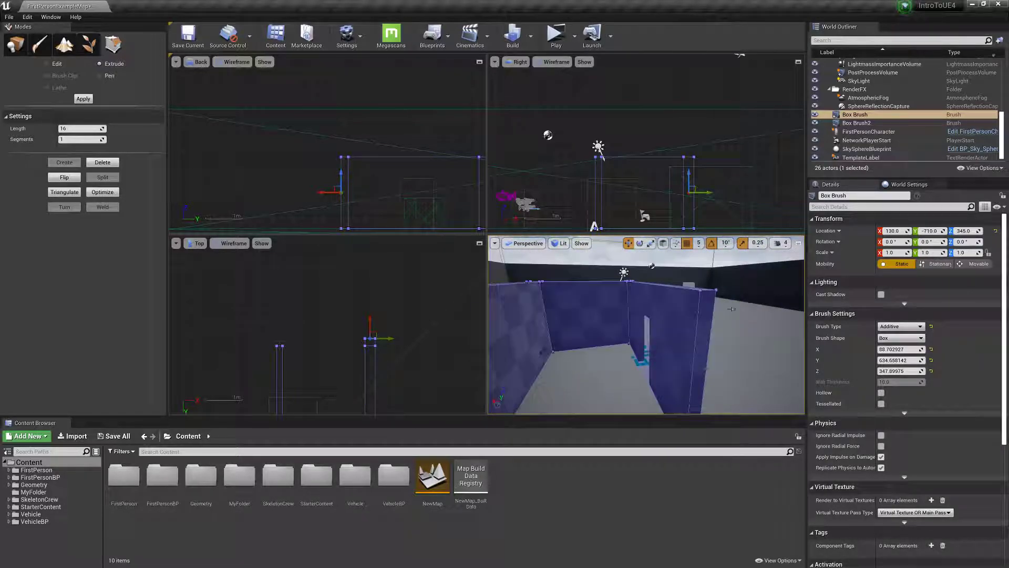
Extrude a short corner segment from the doorway wall's free end face, matching the third wall's corner segment.
left_click(702, 309)
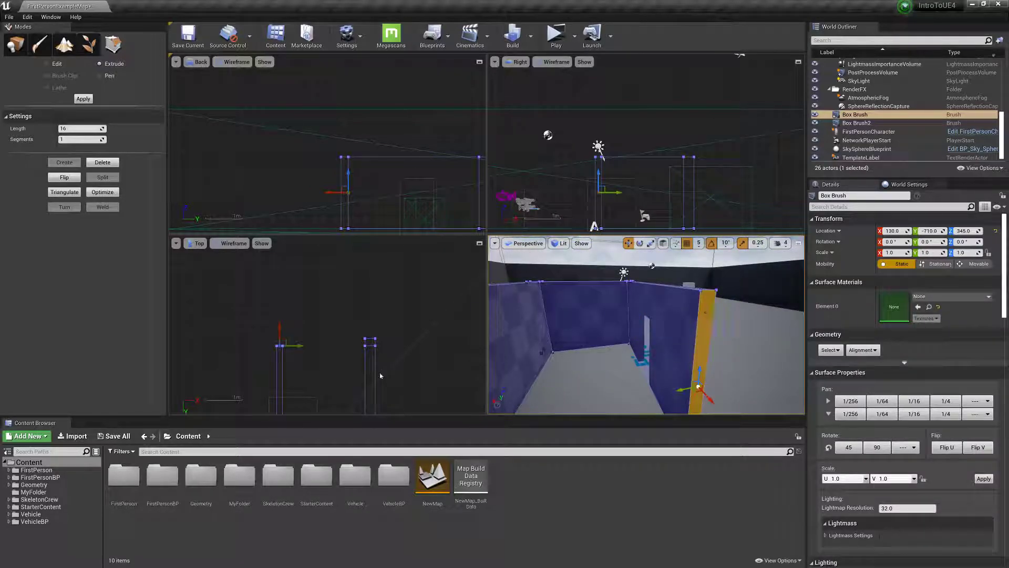
left_click_drag(279, 325, 282, 317)
left_click(319, 345)
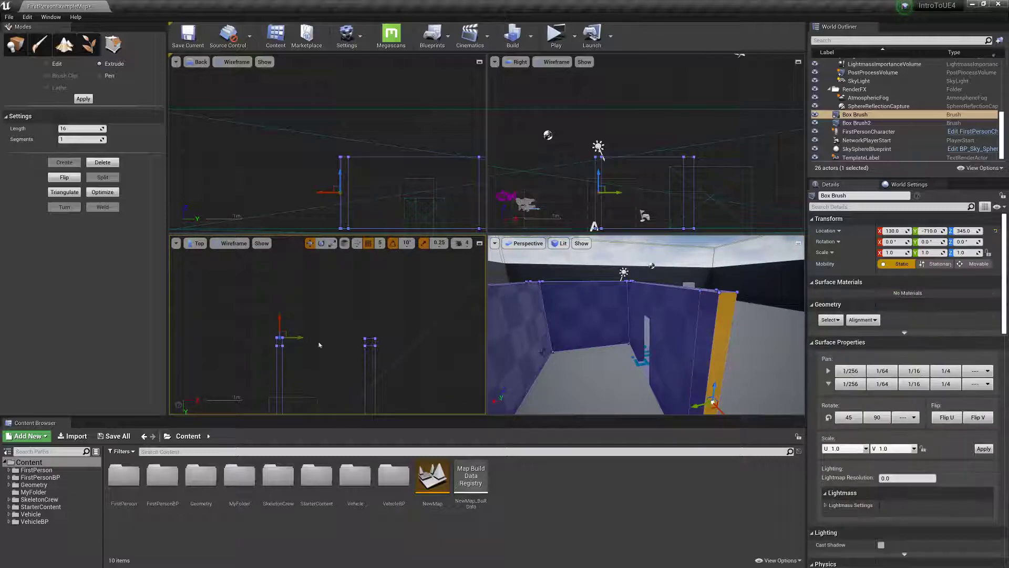
right_click_drag(519, 337, 528, 350)
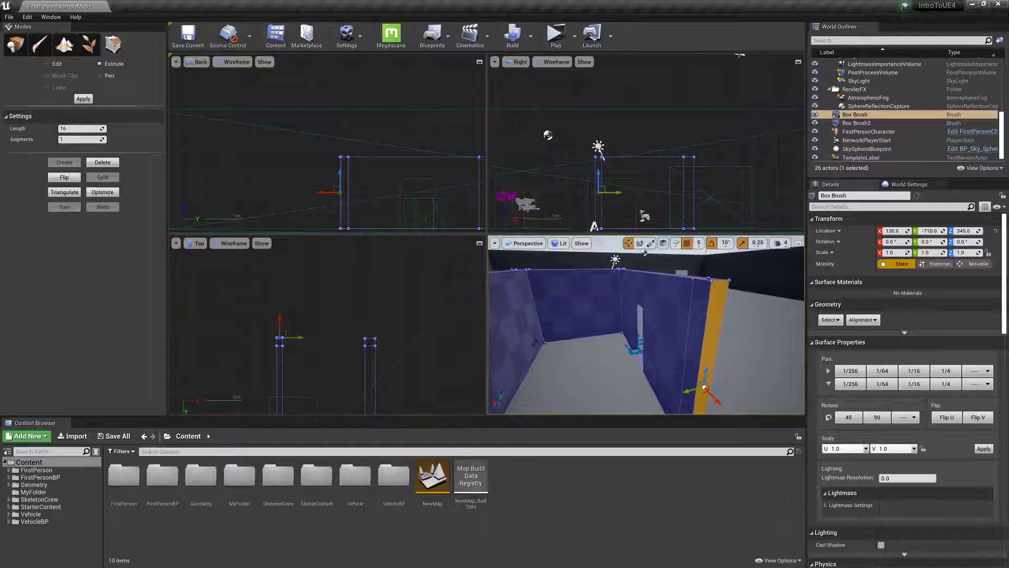
Extrude the inner side face of the doorway wall's corner segment across to the third wall to close the room.
left_click(701, 317)
key("s")
right_click_drag(700, 318, 663, 334)
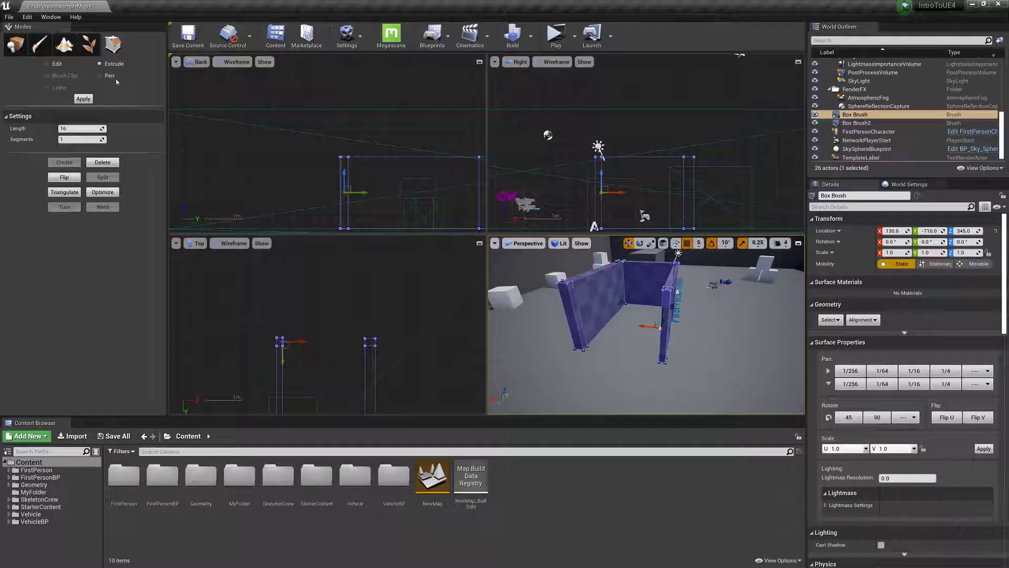
left_click_drag(642, 326, 558, 308)
mouse_move(627, 288)
right_mouse_down()
mouse_move(583, 316)
mouse_move(549, 318)
mouse_move(546, 363)
mouse_move(531, 370)
right_mouse_up()
key("w")
key("s")
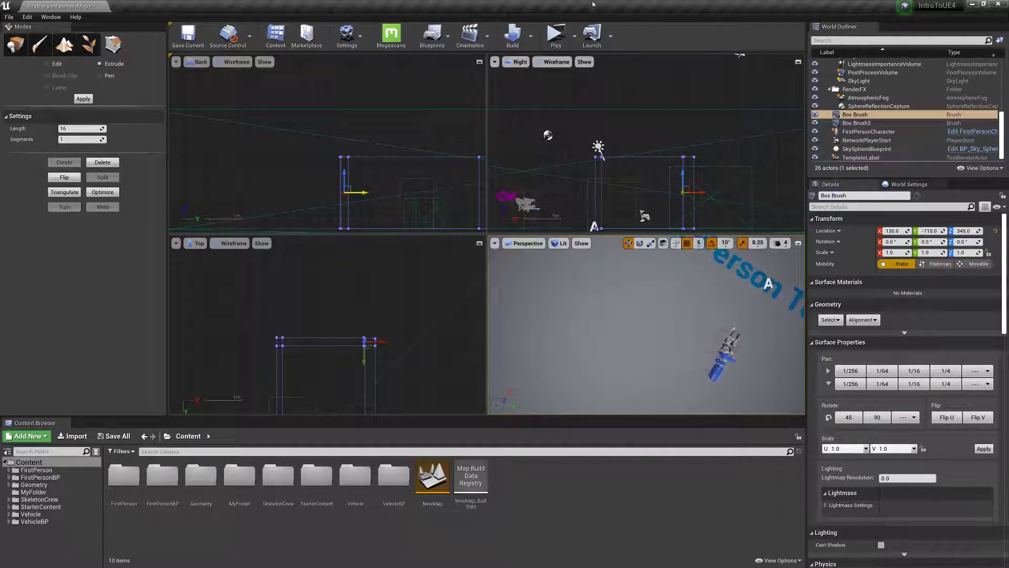
Maximize the Perspective viewport and frame the closed room brush in it.
left_click(556, 36)
left_click(798, 244)
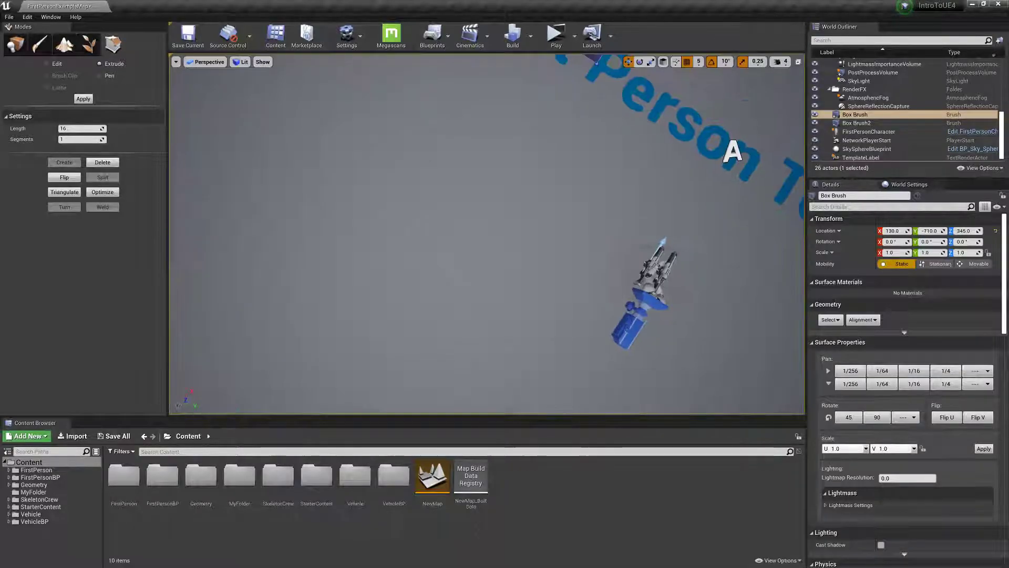
key("f")
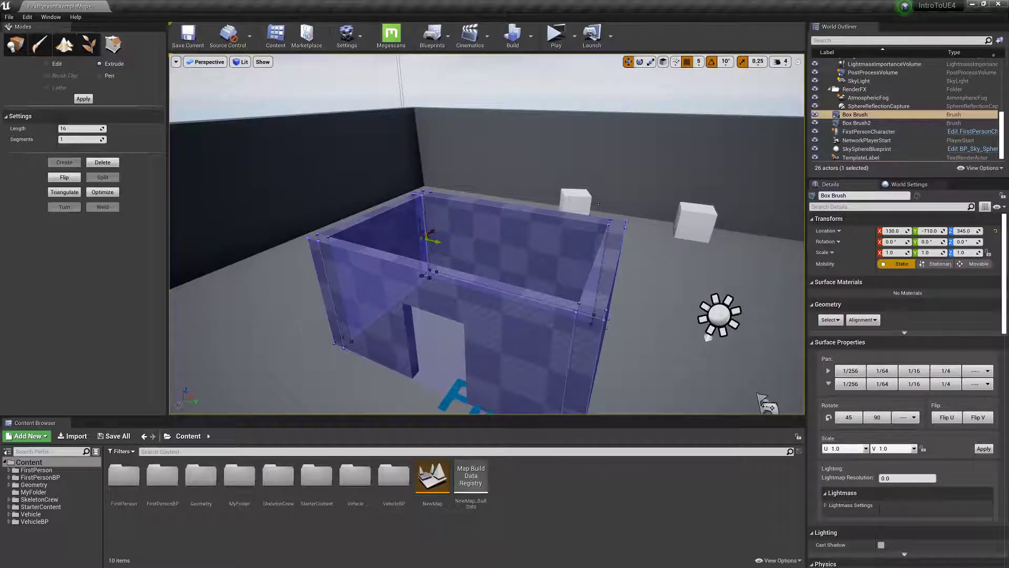
Return to Place mode and add a Box geometry brush on the floor beside the room.
left_click(16, 44)
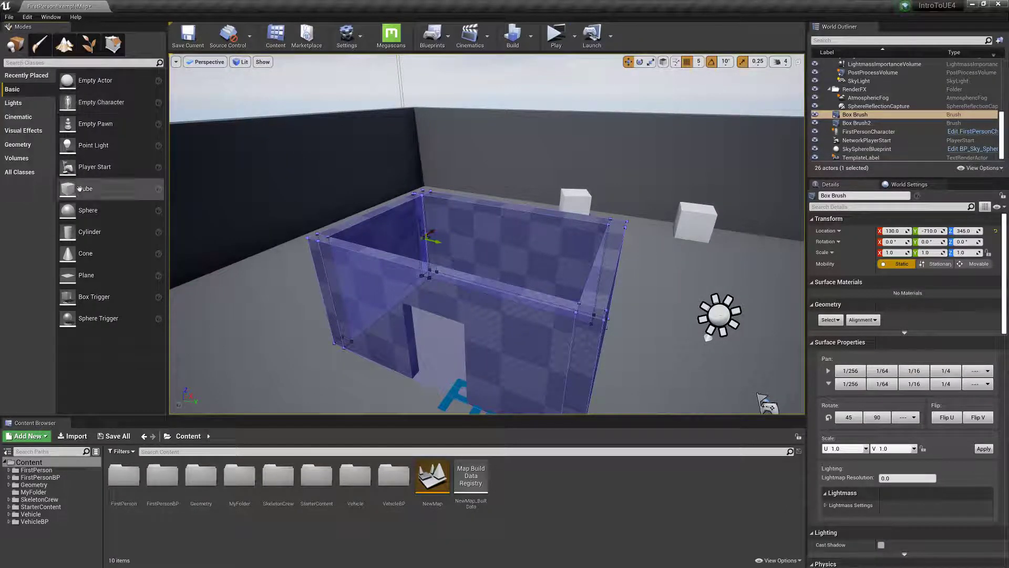
left_click(24, 144)
mouse_move(99, 87)
left_mouse_down()
mouse_move(236, 294)
mouse_move(268, 315)
left_mouse_up()
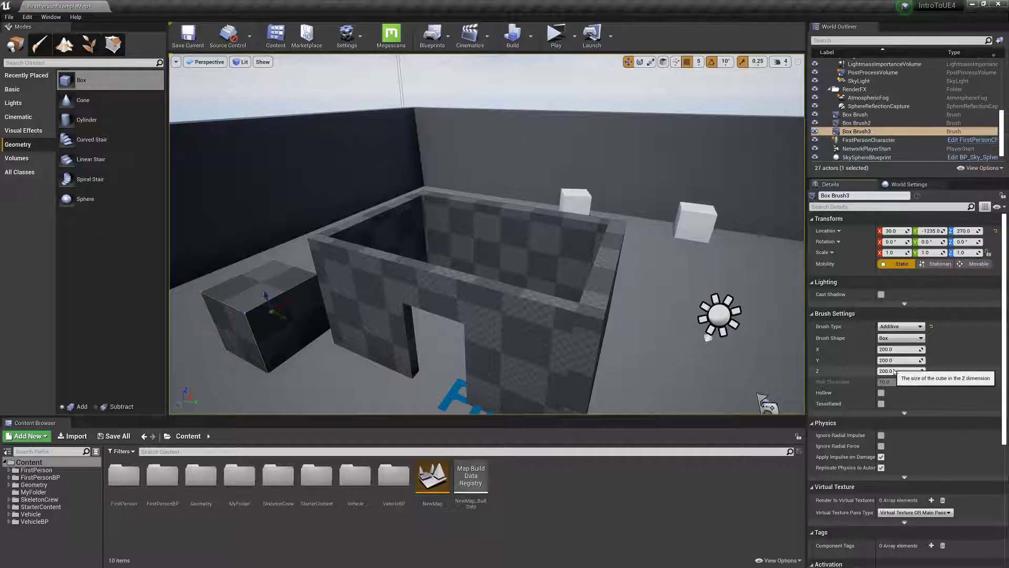
Resize the new box brush to a thin slab of about 32 × 969 × 443 units and move it over the room.
mouse_move(898, 370)
left_mouse_down()
mouse_move(883, 371)
mouse_move(907, 371)
mouse_move(894, 349)
mouse_move(925, 370)
left_mouse_up()
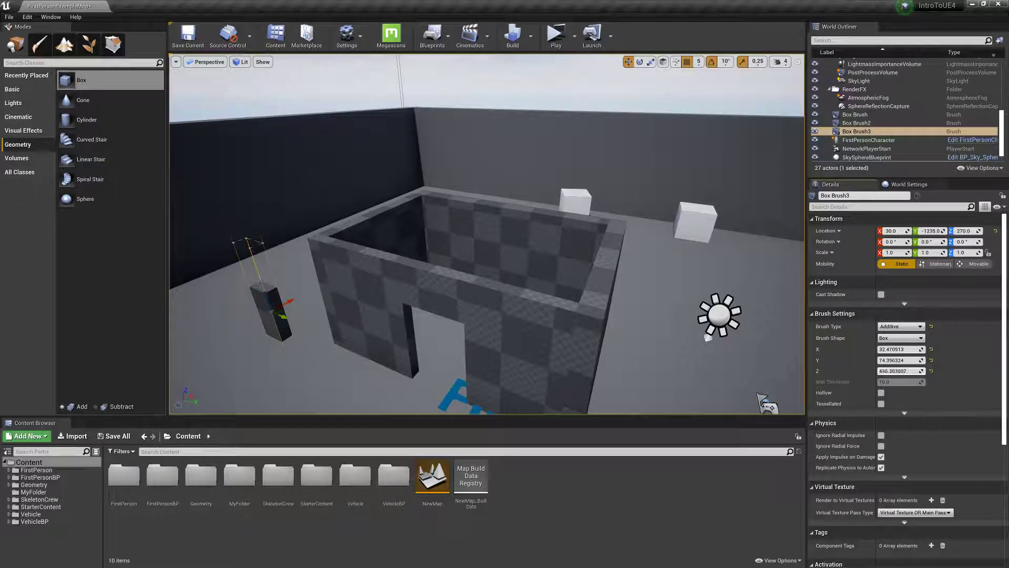
mouse_move(899, 360)
left_mouse_down()
mouse_move(920, 360)
mouse_move(899, 360)
left_mouse_up()
right_click_drag(736, 315, 615, 313)
left_click_drag(900, 360, 905, 360)
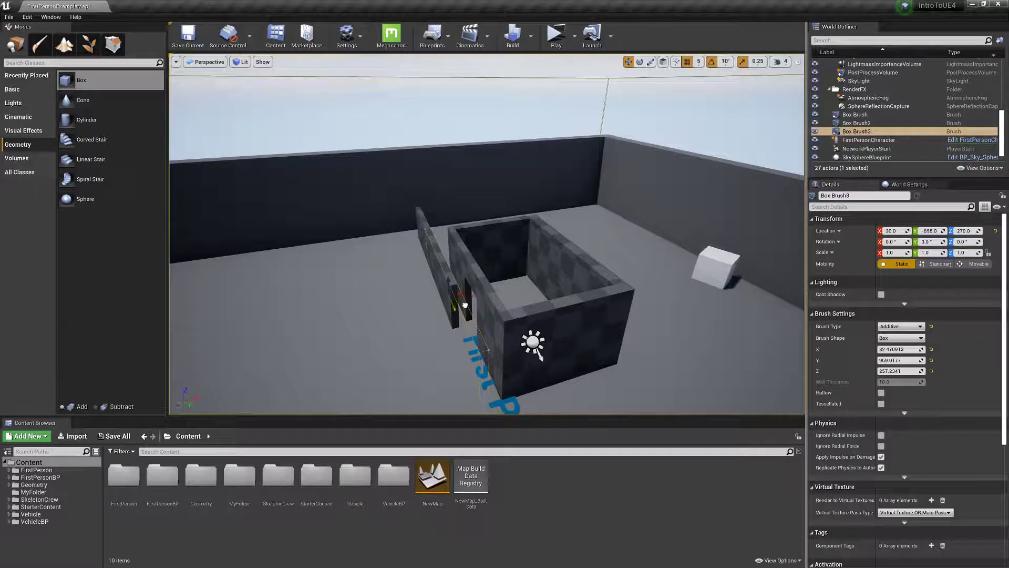
left_click_drag(900, 371, 917, 370)
left_click_drag(464, 293, 514, 286)
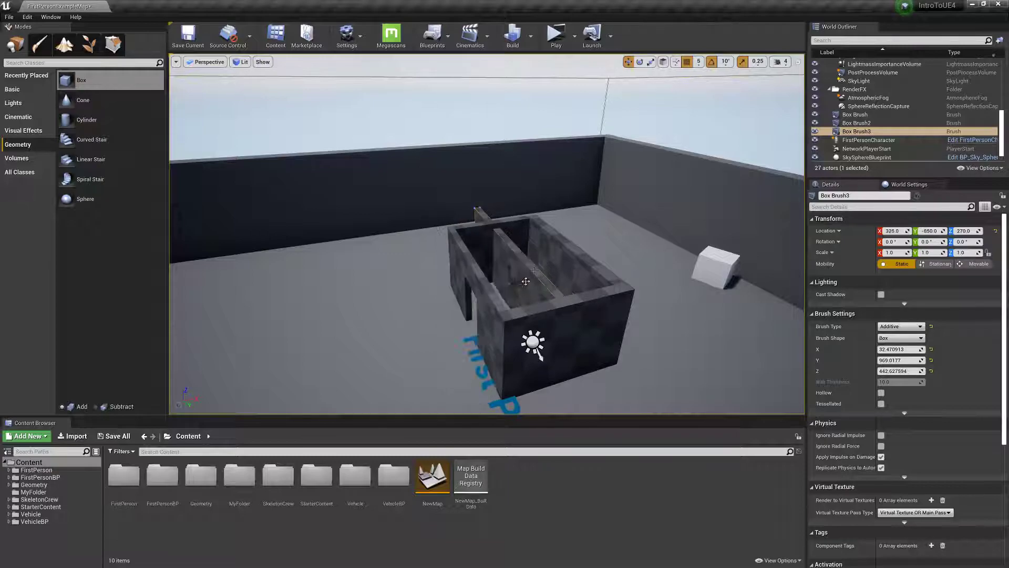
Set rotation snapping to 15° and tilt the slab -45° about its Y axis.
left_click(726, 62)
left_click(730, 102)
left_click_drag(496, 267, 534, 281)
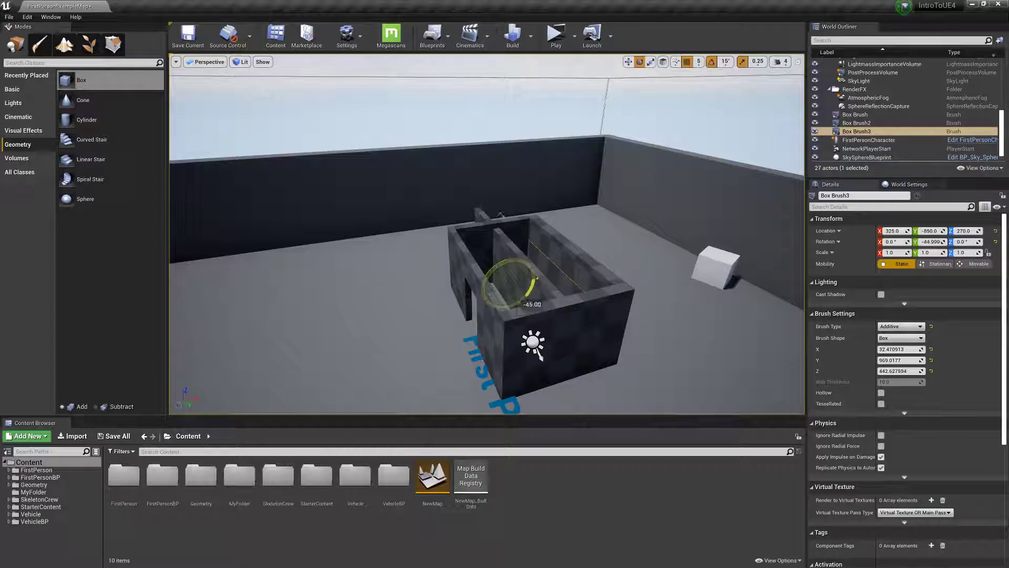
Switch to world-space movement, raise the tilted slab onto the walls as a roof panel, and duplicate it toward the back side.
key("w")
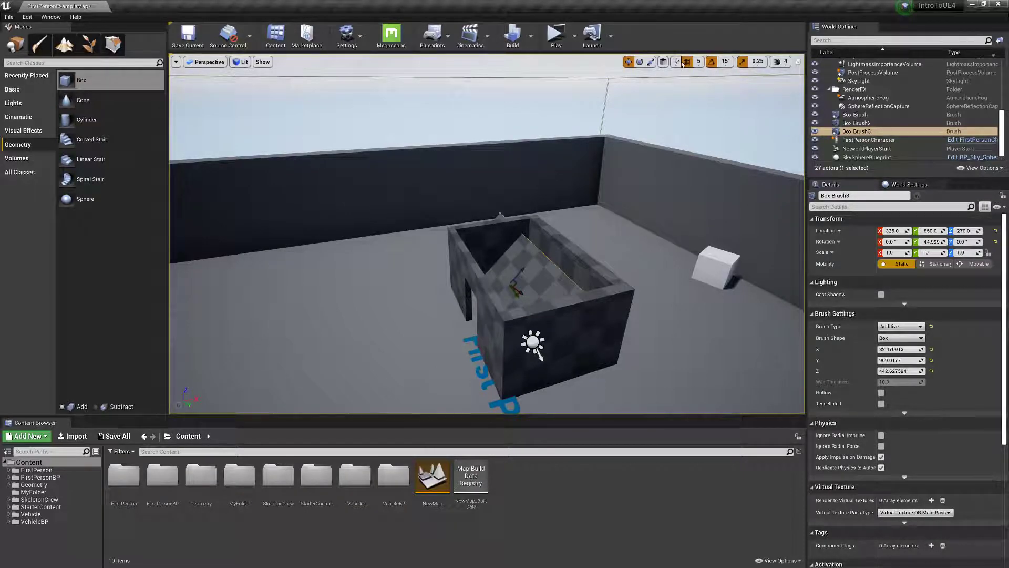
left_click(663, 63)
left_click(664, 63)
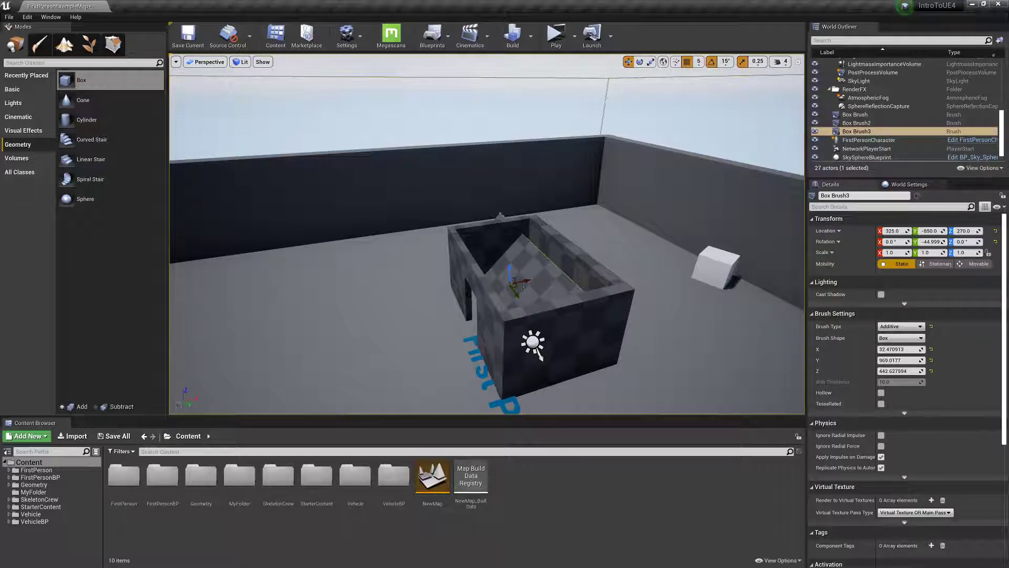
mouse_move(509, 269)
left_mouse_down()
mouse_move(547, 238)
mouse_move(510, 224)
mouse_move(509, 245)
mouse_move(494, 210)
mouse_move(593, 228)
left_mouse_up()
Turn the duplicate roof panel 180° about Z and move it to X 450, Z 550 to form a gable roof.
key("e")
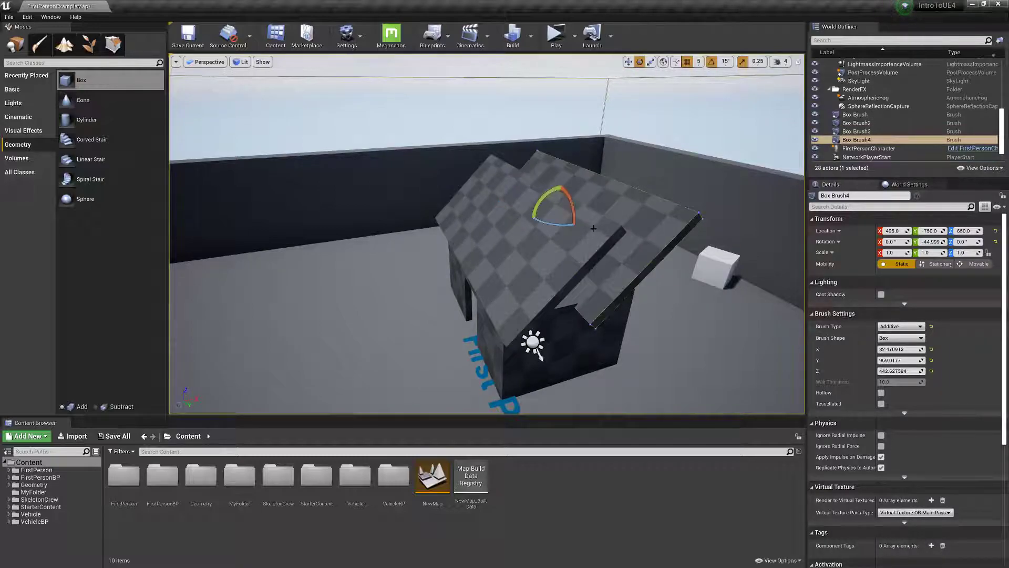
left_click_drag(529, 153, 486, 156)
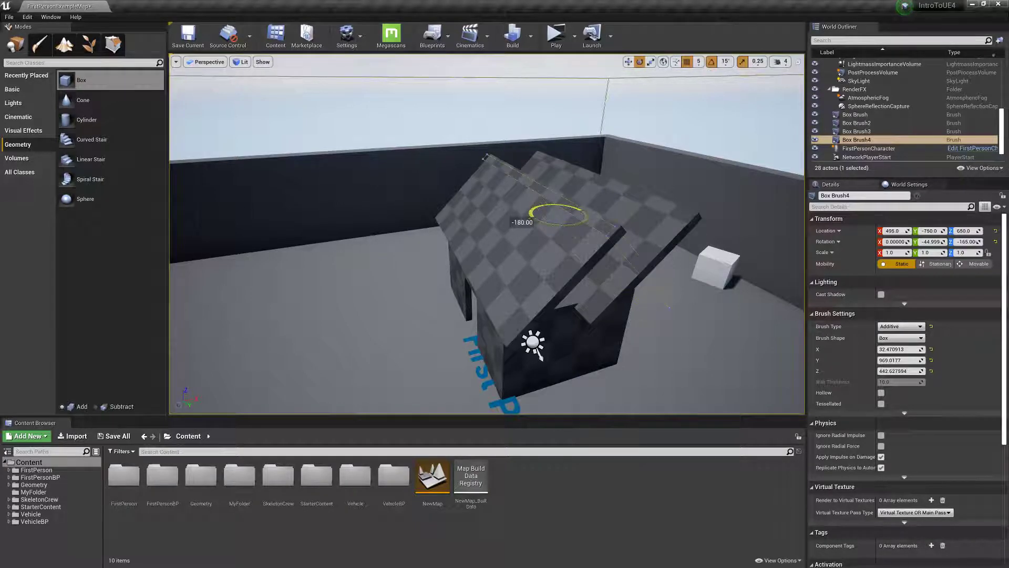
key("d")
right_click_drag(525, 262, 457, 264)
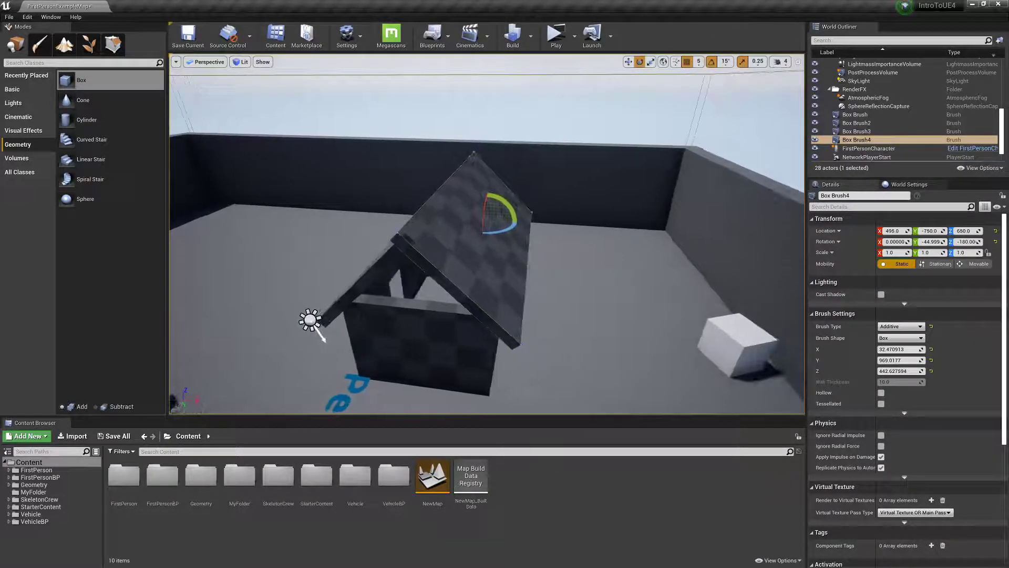
key("w")
left_click_drag(493, 221, 492, 222)
Play-test the level by walking through the doorway to examine the house inside and out, and exit the preview.
key("a")
right_click_drag(493, 222, 436, 152)
right_click_drag(463, 367, 464, 369)
right_click_drag(534, 311, 535, 105)
key("a")
key("w")
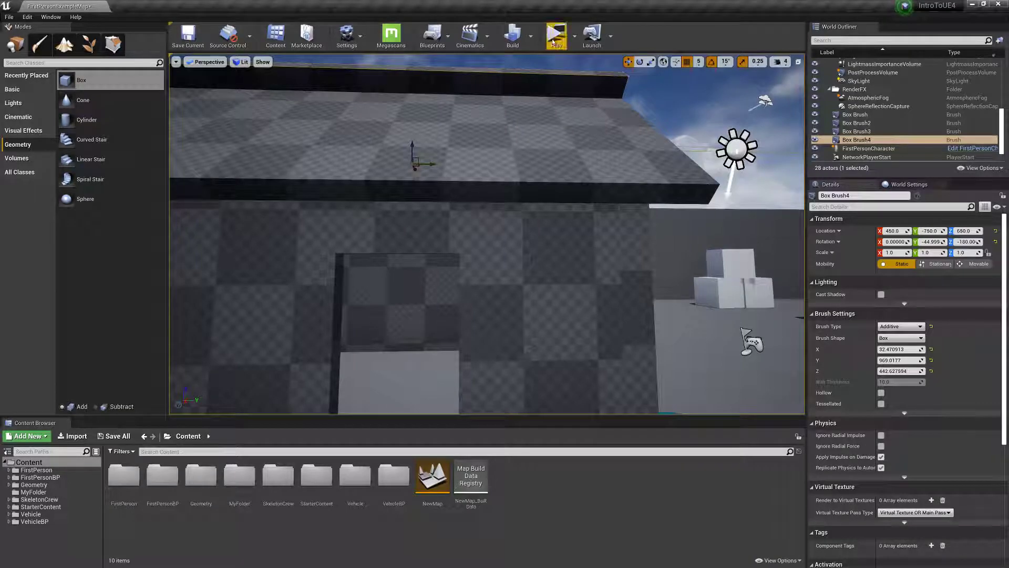
left_click(552, 33)
key("w")
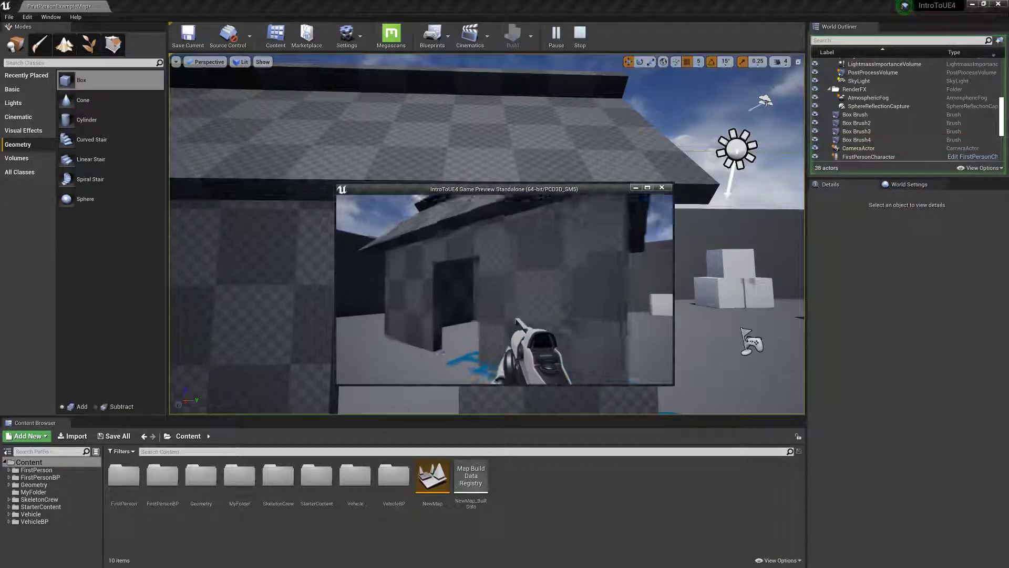
left_click(505, 286)
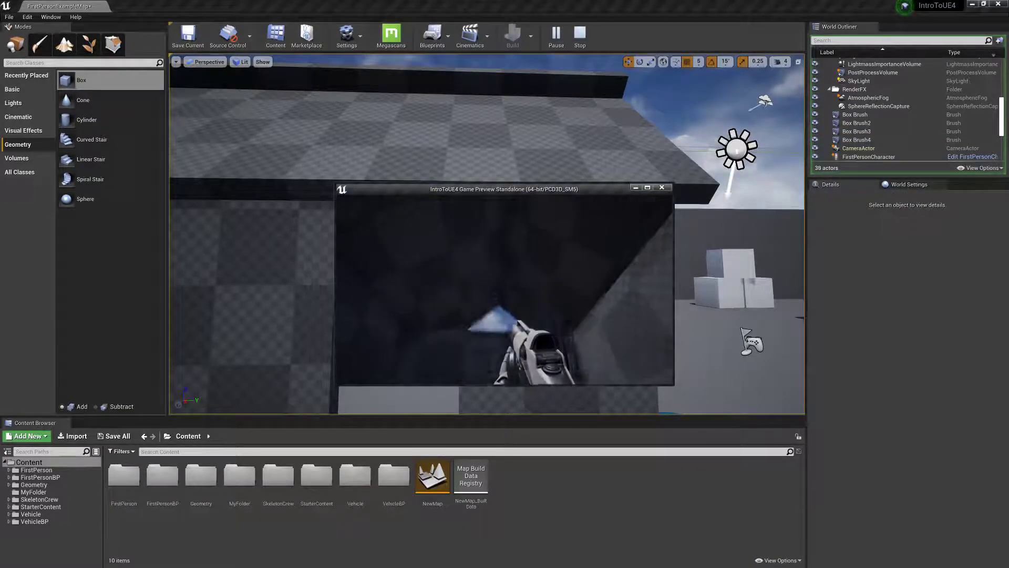
key("w")
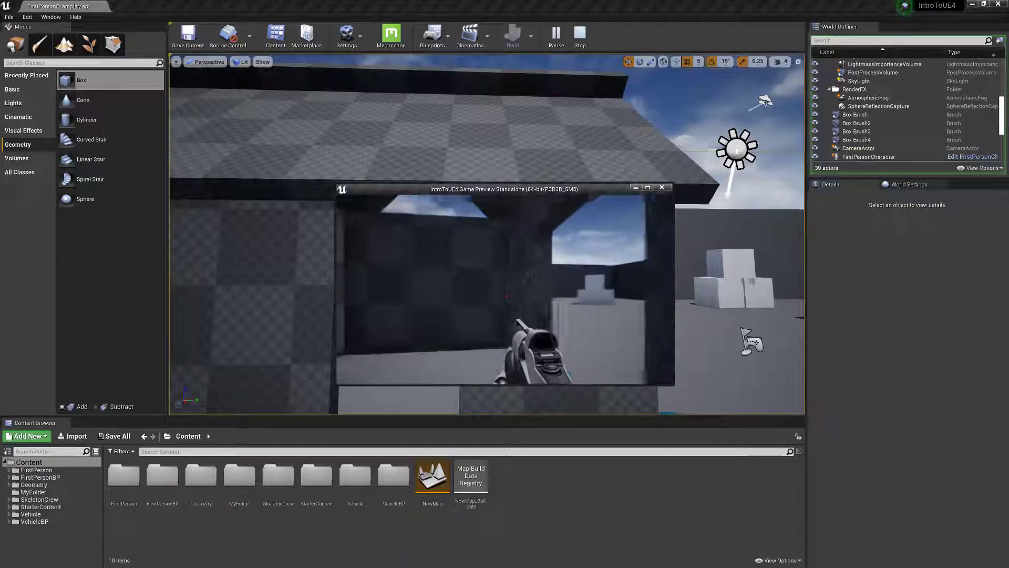
key("w")
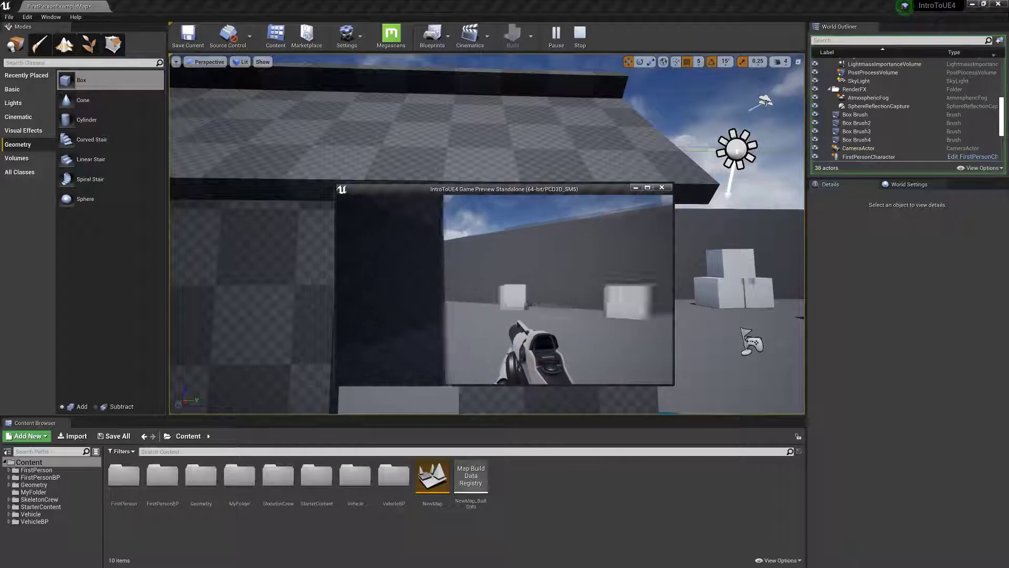
key("Escape")
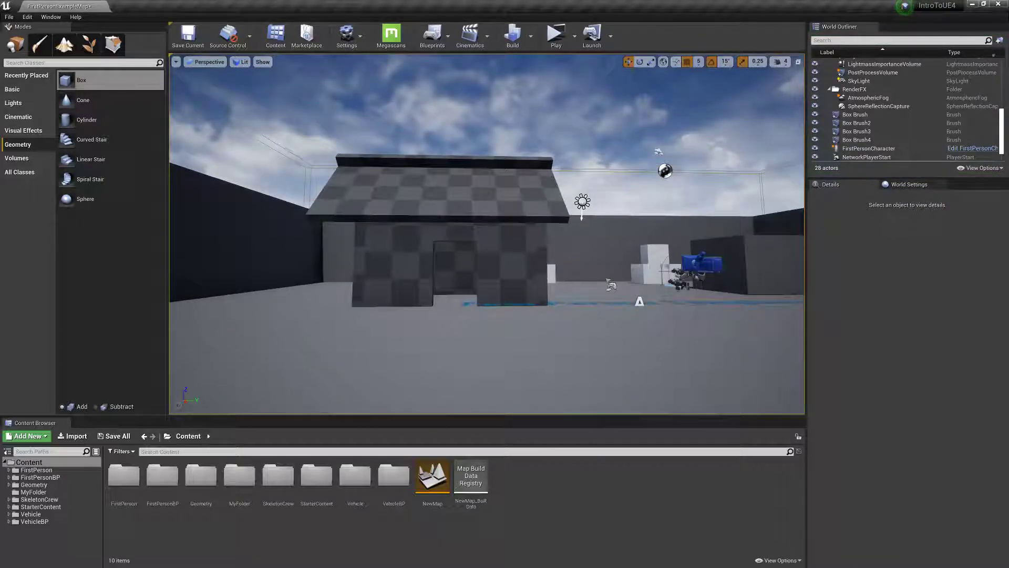
mouse_move(569, 262)
right_mouse_down()
mouse_move(505, 281)
mouse_move(447, 260)
mouse_move(378, 278)
mouse_move(569, 262)
right_mouse_up()
key("d")
left_click(598, 203)
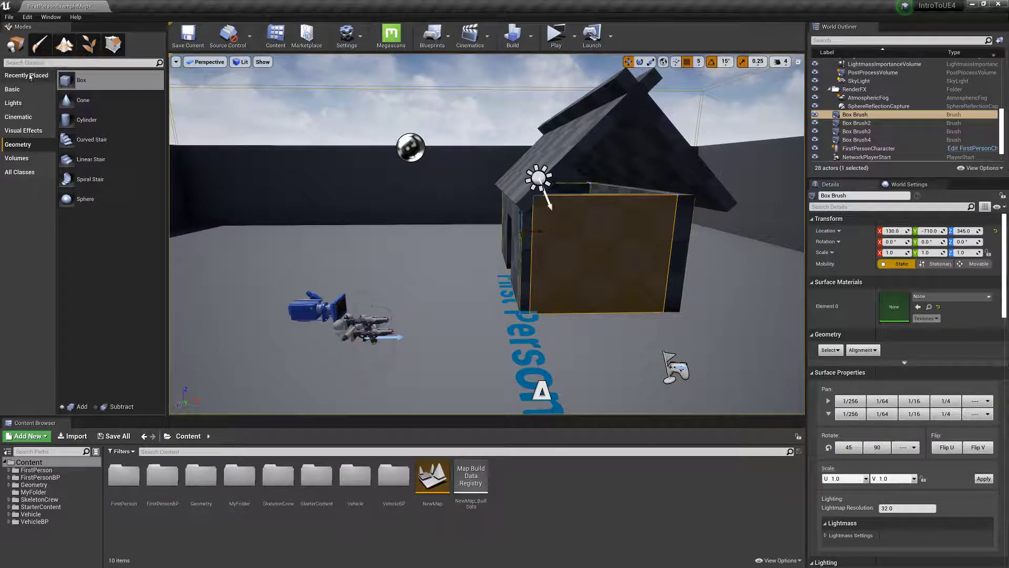
left_click(46, 79)
left_click(617, 114, "ctrl")
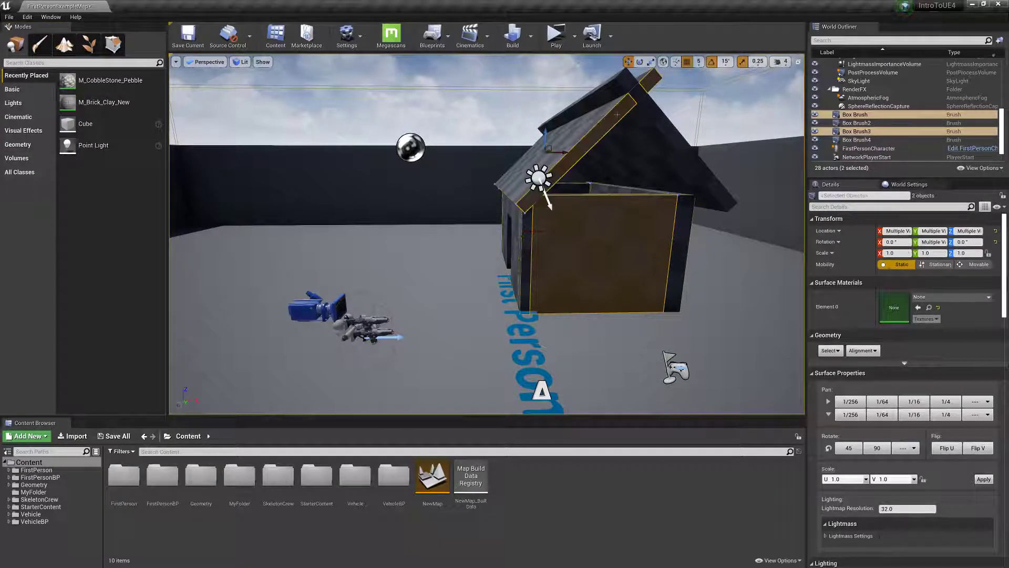
left_click(668, 131, "ctrl")
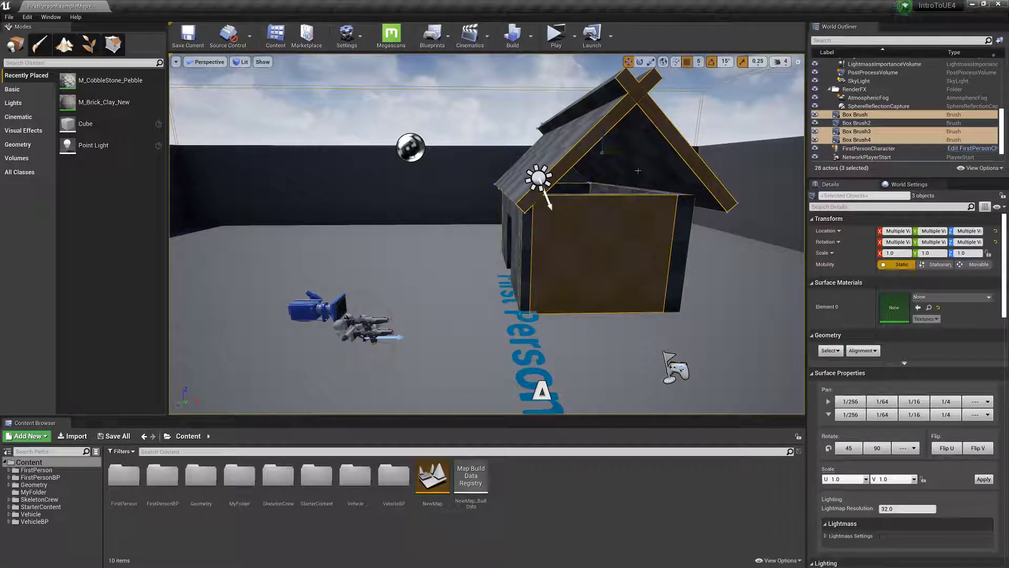
Select all four box brushes that make up the house, Box Brush through Box Brush4.
left_click(854, 115)
left_click(856, 139, "shift")
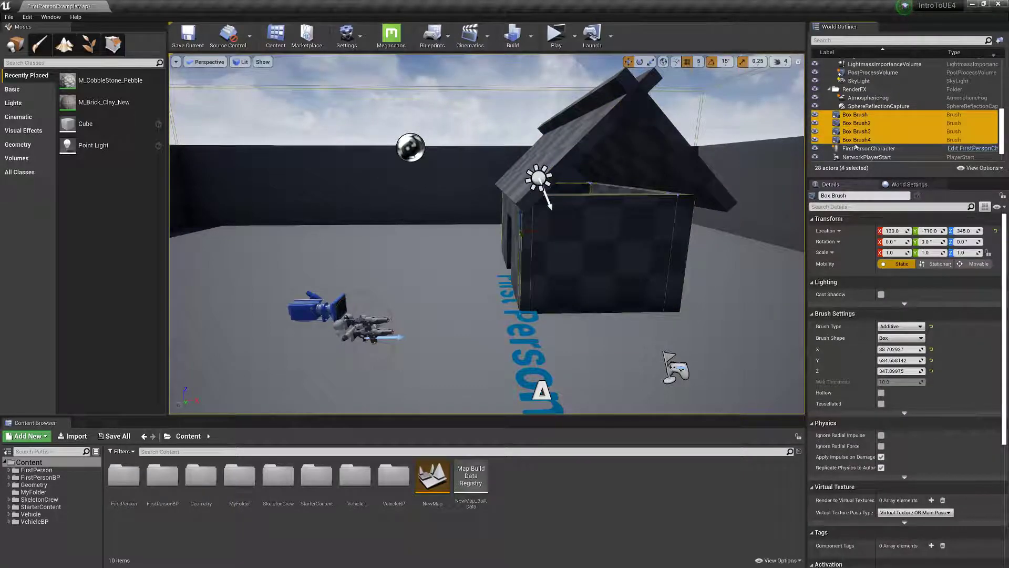
left_click(860, 140, "ctrl")
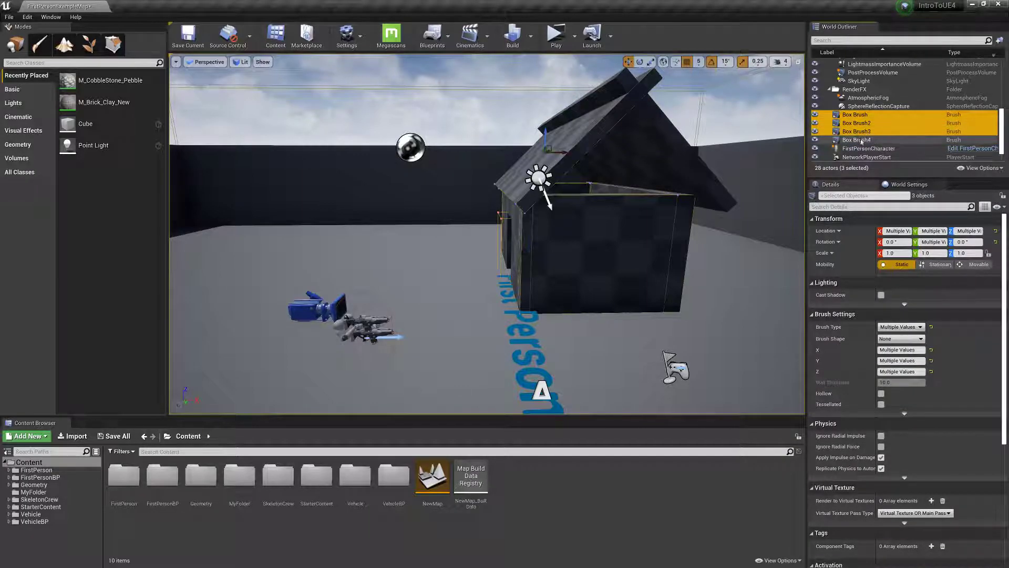
left_click(862, 141, "ctrl")
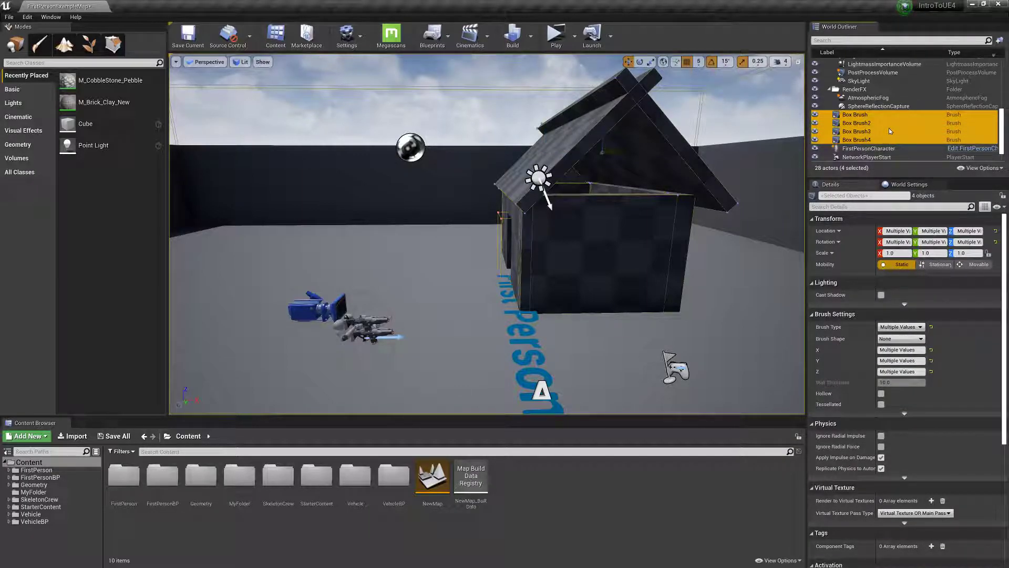
Expand the advanced brush settings and convert the selected brushes into a static mesh named House in the Content folder.
left_click(904, 304)
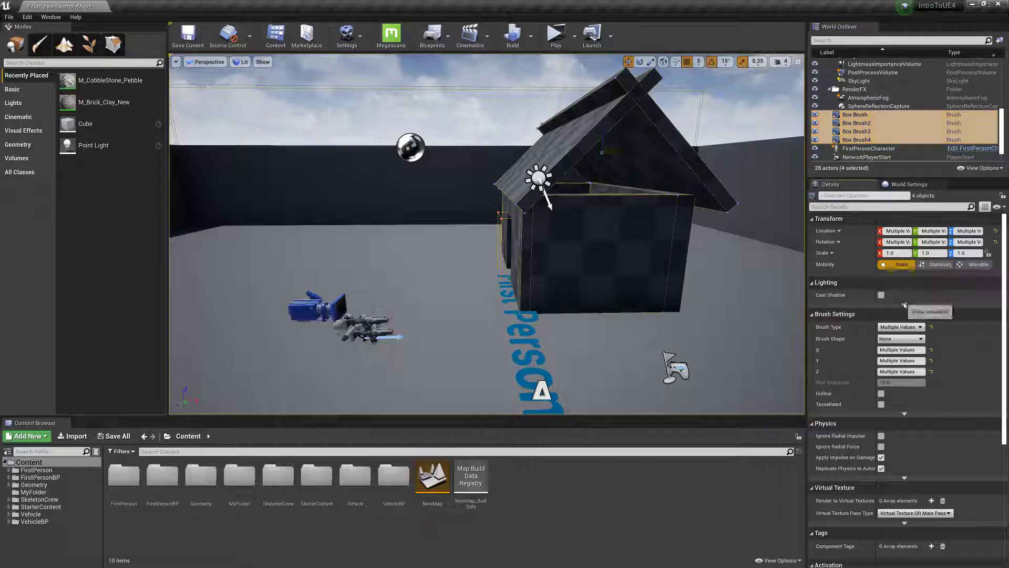
scroll(900, 320, "down", 3)
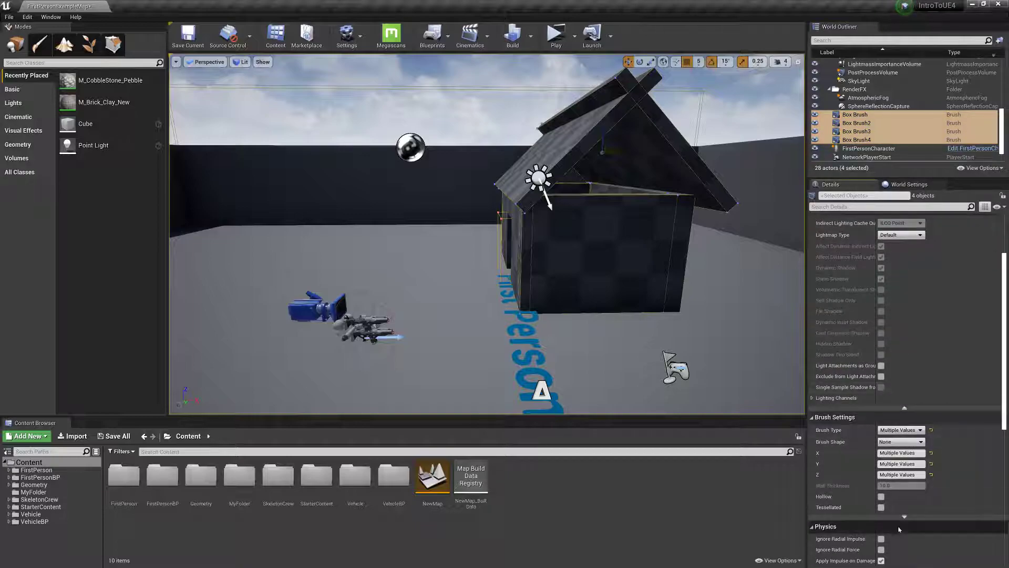
left_click(904, 516)
scroll(908, 476, "down", 1)
scroll(908, 475, "down", 2)
scroll(908, 462, "down", 1)
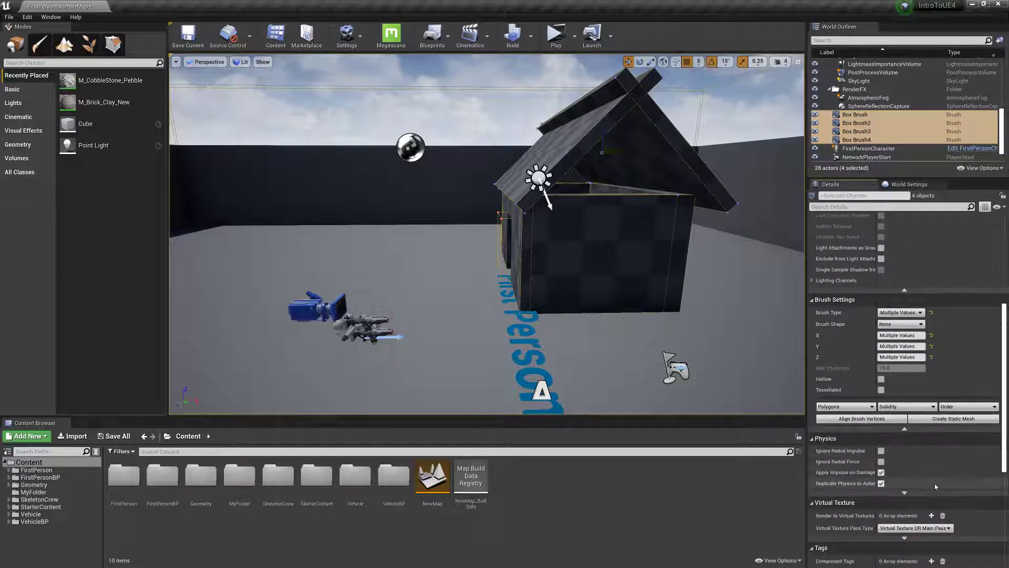
left_click(904, 428)
left_click(905, 400)
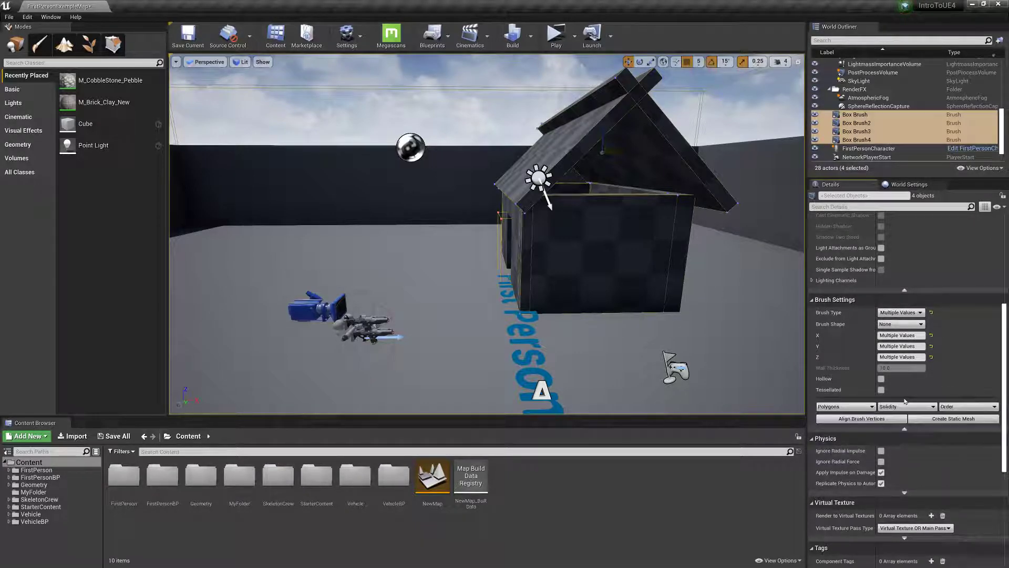
left_click(940, 420)
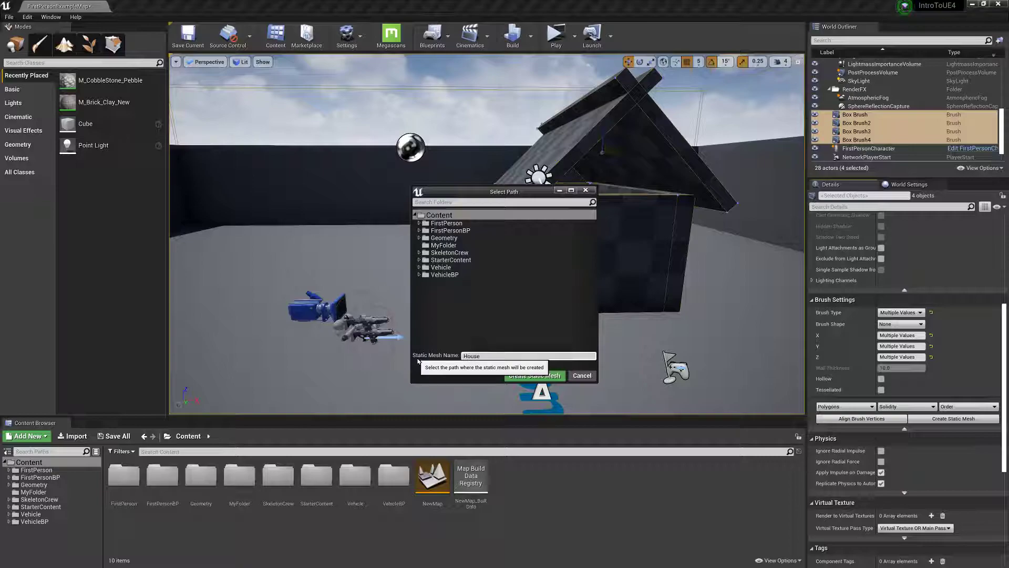
left_click(535, 376)
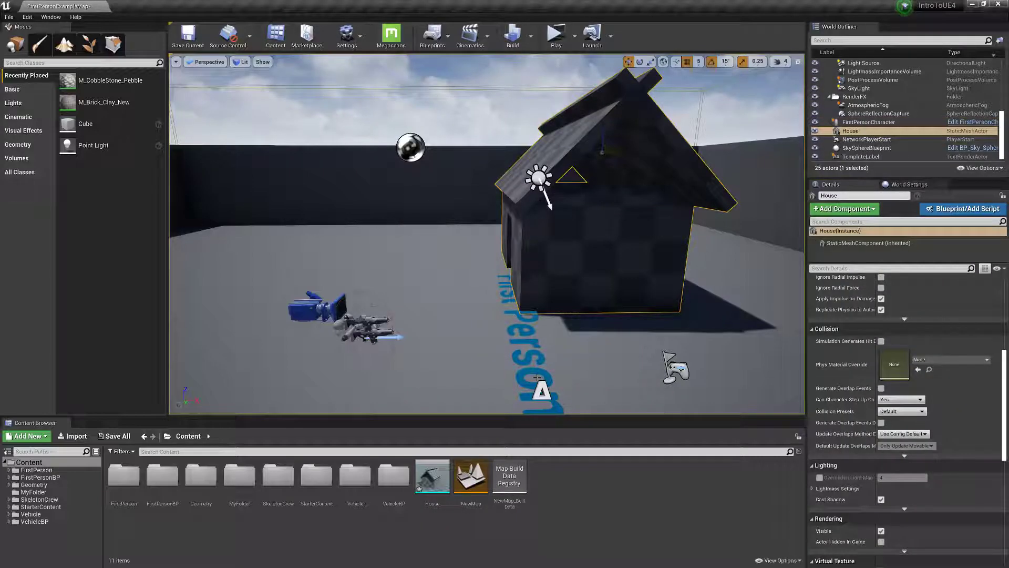
Toggle the House mesh's visibility off and on, and inspect the merged house from its gable end and doorway side.
left_click(815, 131)
left_click(815, 131)
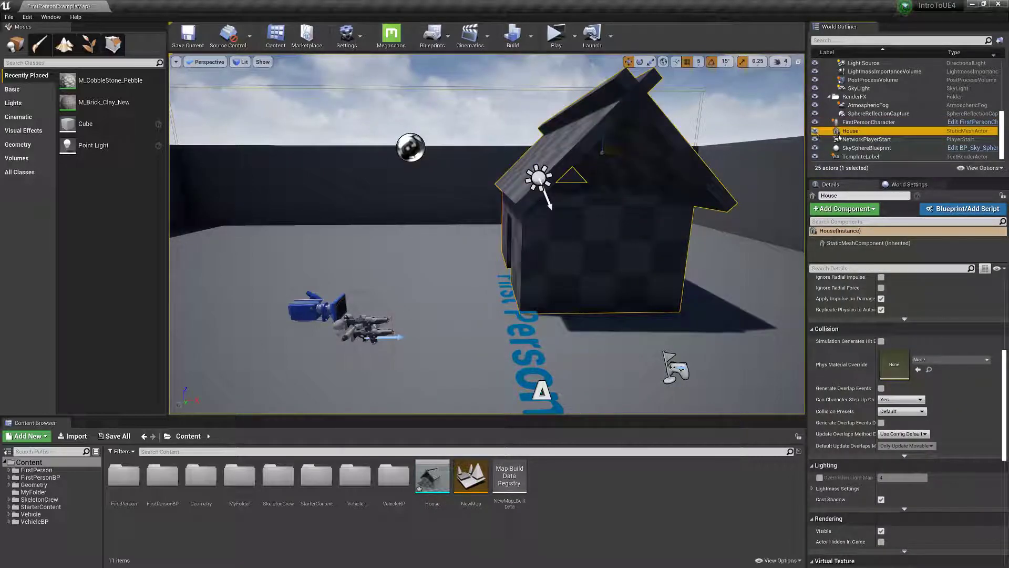
mouse_move(589, 258)
right_mouse_down()
mouse_move(611, 238)
mouse_move(735, 236)
mouse_move(598, 261)
right_mouse_up()
key("a")
key("d")
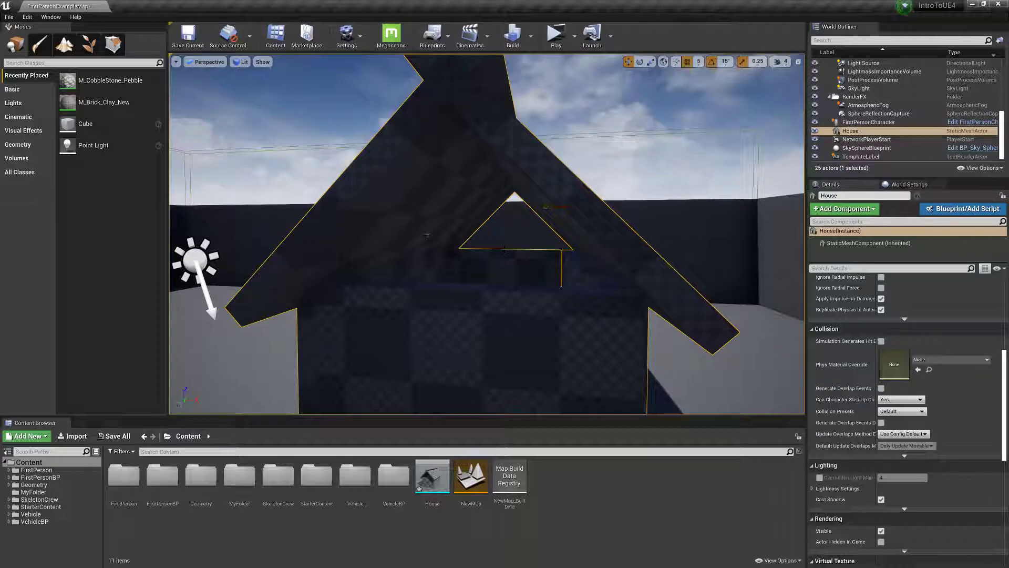
right_click_drag(427, 234, 736, 215)
key("a")
key("s")
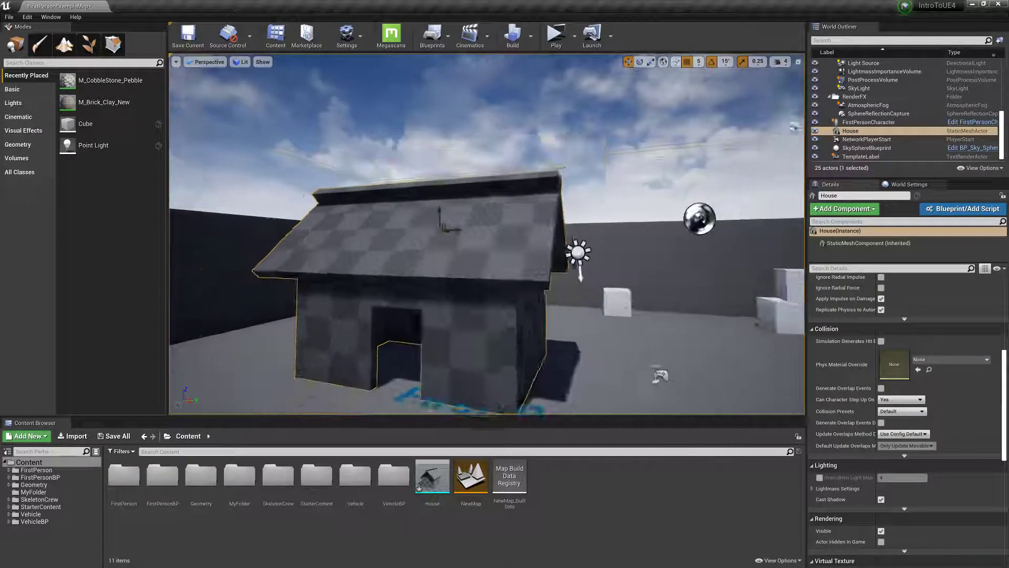
key("d")
right_click_drag(588, 301, 500, 307)
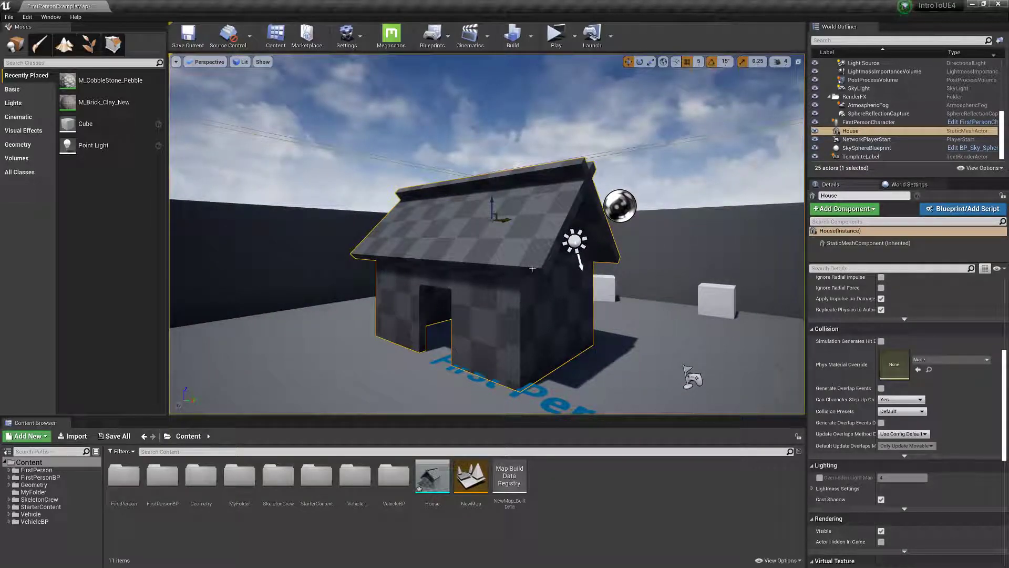
List the geometry brush types for placement and open the Materials folder inside StarterContent.
key("d")
right_click_drag(561, 273, 378, 270)
key("s")
key("a")
right_click_drag(468, 270, 447, 270)
left_click(19, 144)
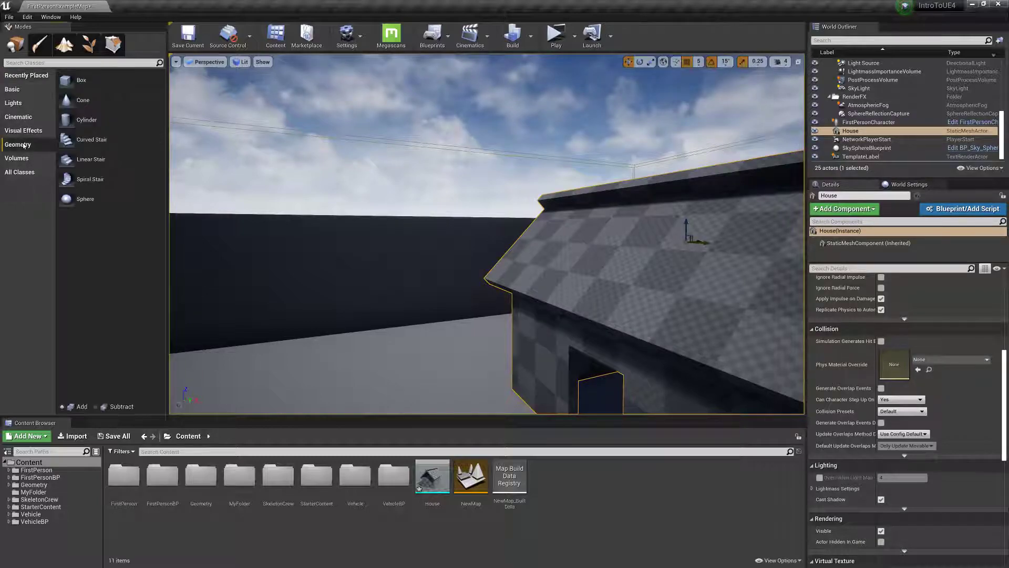
left_click(42, 507)
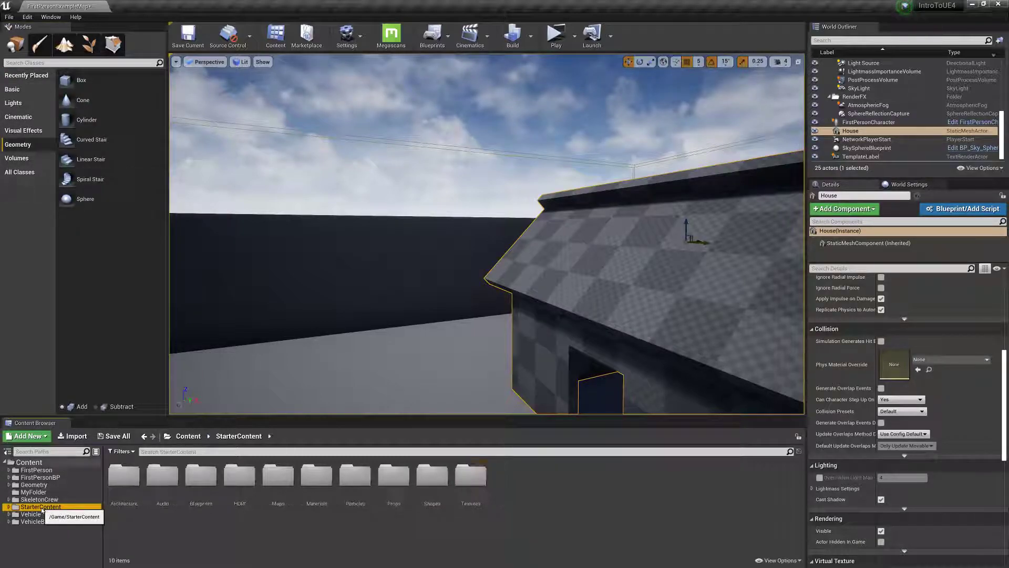
left_click(318, 479)
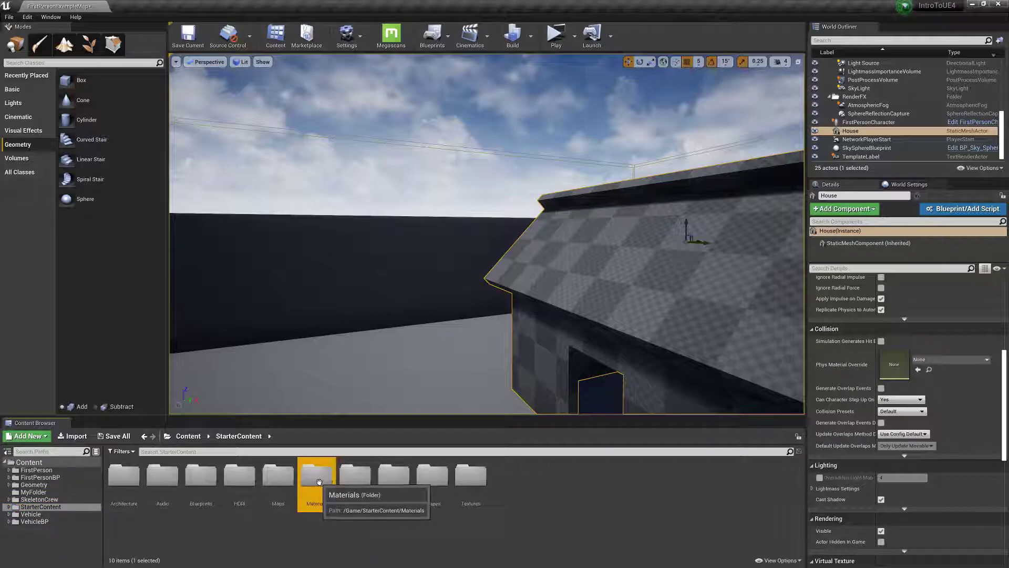
double_click(319, 480)
Select the M_Brick_Clay_New material and place an additive box brush using it on the open floor beside the house.
left_click(79, 79)
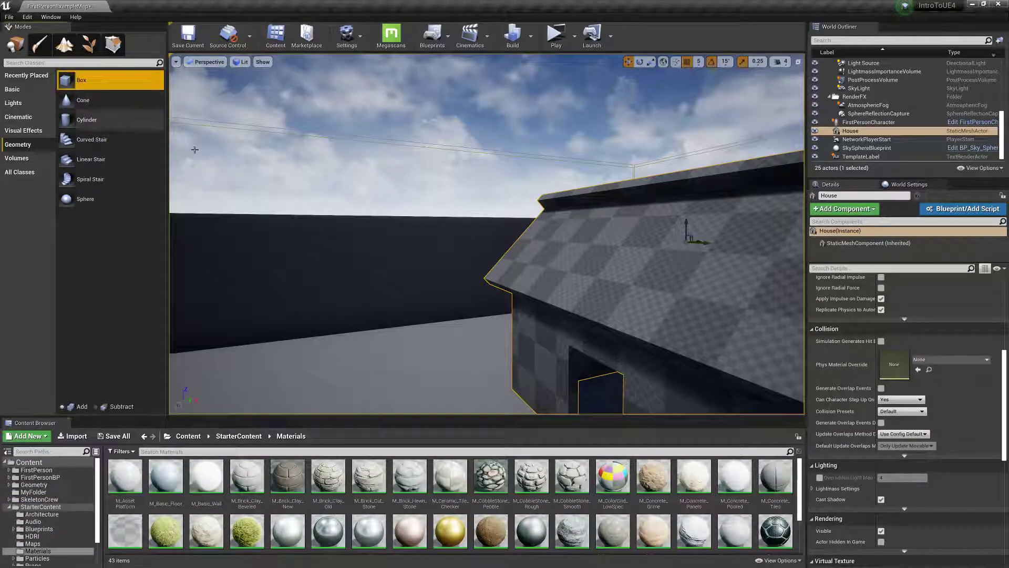
left_click(287, 478)
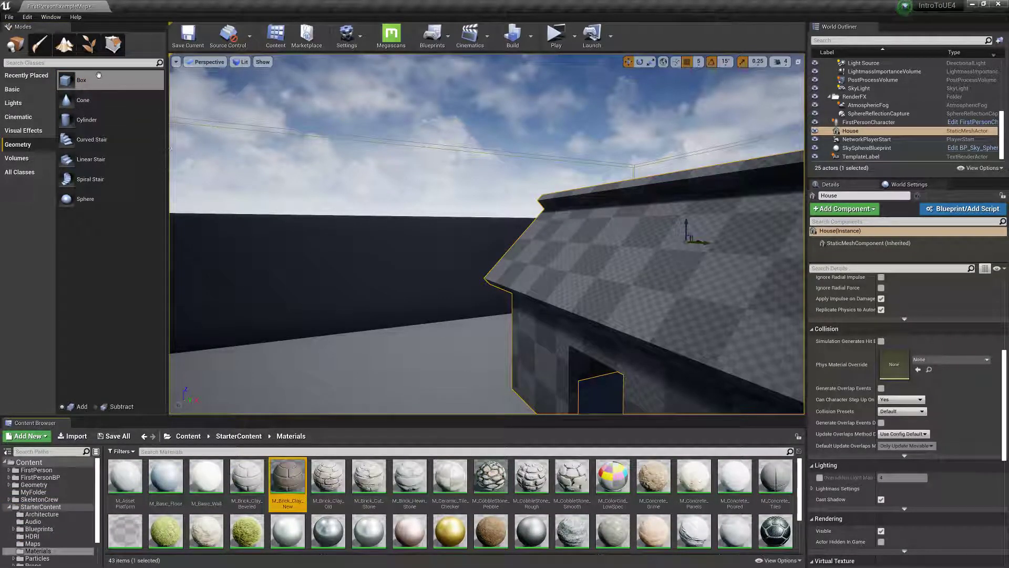
left_click_drag(99, 75, 396, 339)
mouse_move(396, 339)
right_mouse_down()
mouse_move(363, 329)
mouse_move(370, 367)
mouse_move(337, 362)
mouse_move(400, 360)
right_mouse_up()
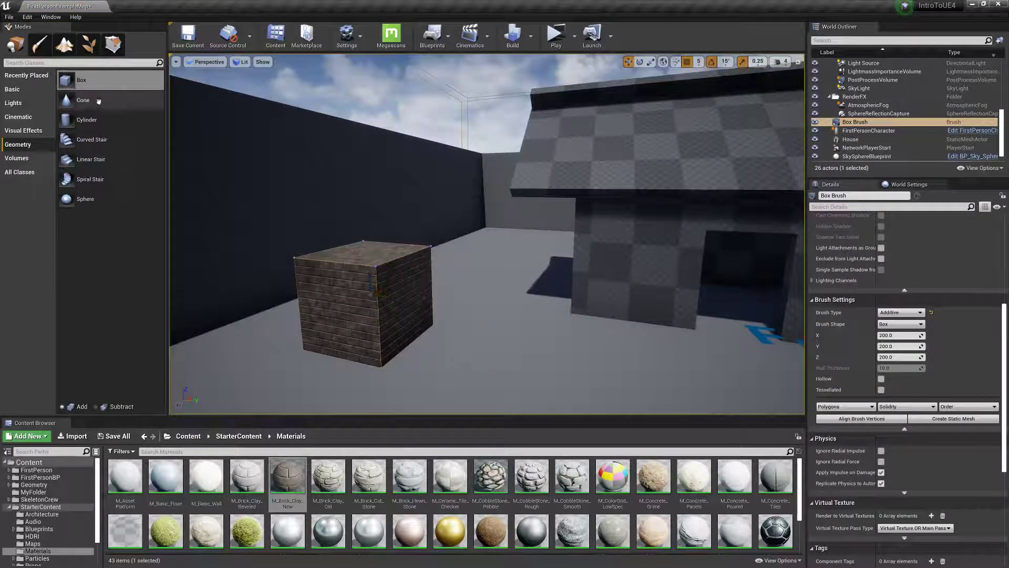
Place a linear stair brush with the same brick material between the box and the house, and clear the selection.
mouse_move(94, 159)
left_mouse_down()
mouse_move(198, 218)
mouse_move(473, 305)
mouse_move(463, 312)
left_mouse_up()
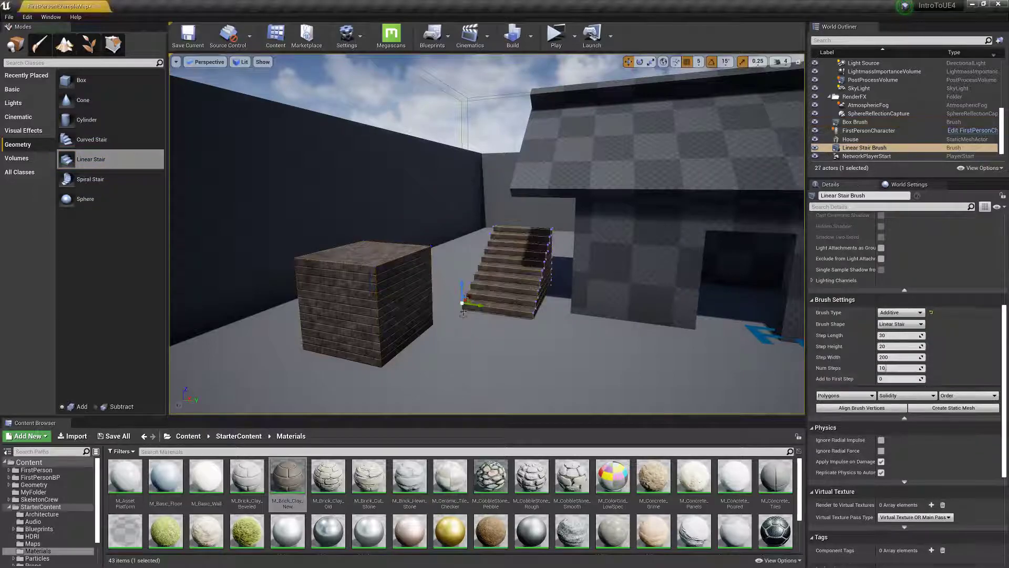
mouse_move(463, 312)
right_mouse_down()
mouse_move(620, 352)
mouse_move(651, 331)
mouse_move(620, 310)
mouse_move(536, 299)
mouse_move(483, 349)
right_mouse_up()
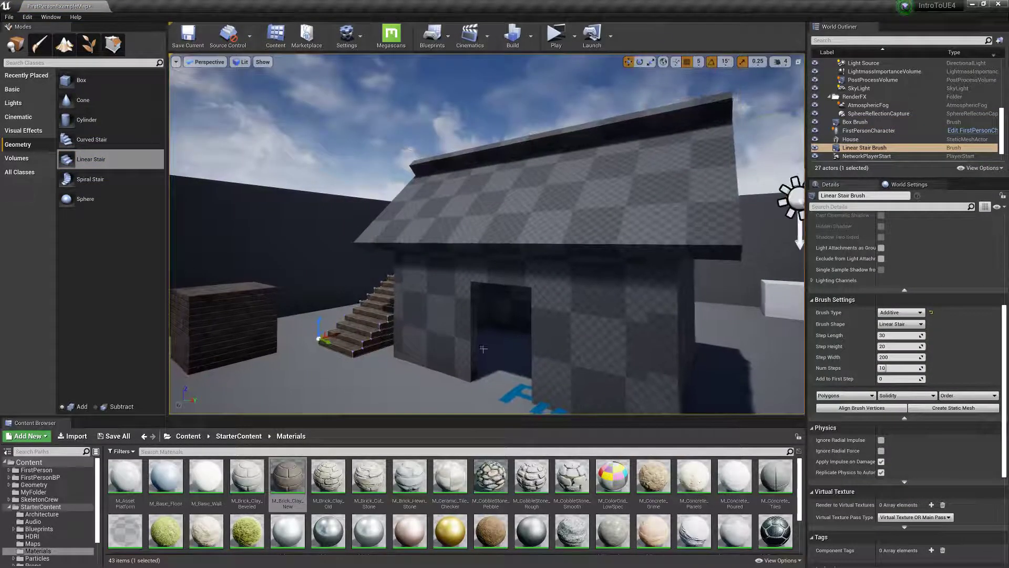
key("Escape")
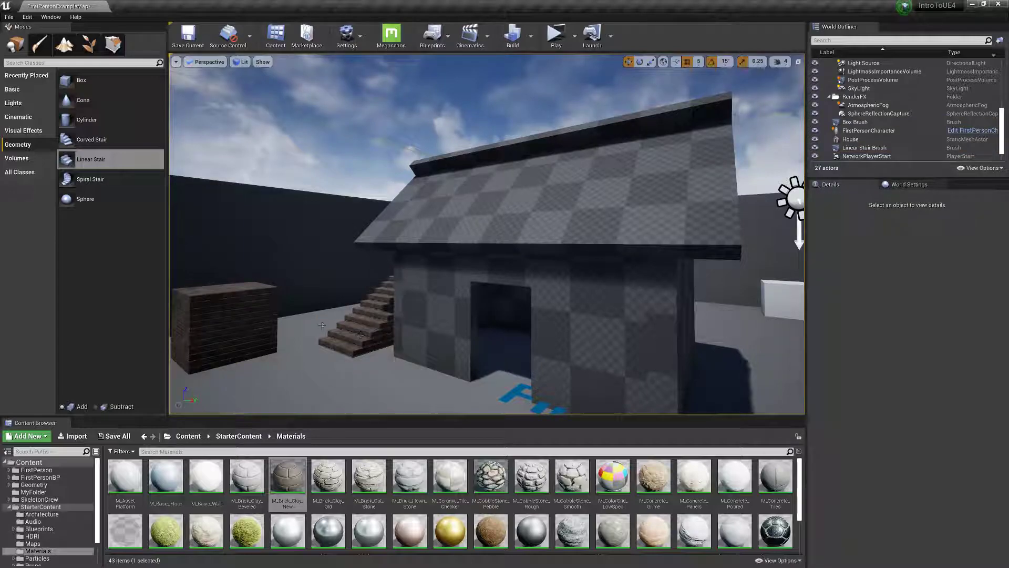
right_click_drag(321, 325, 388, 326)
right_click_drag(491, 353, 491, 353)
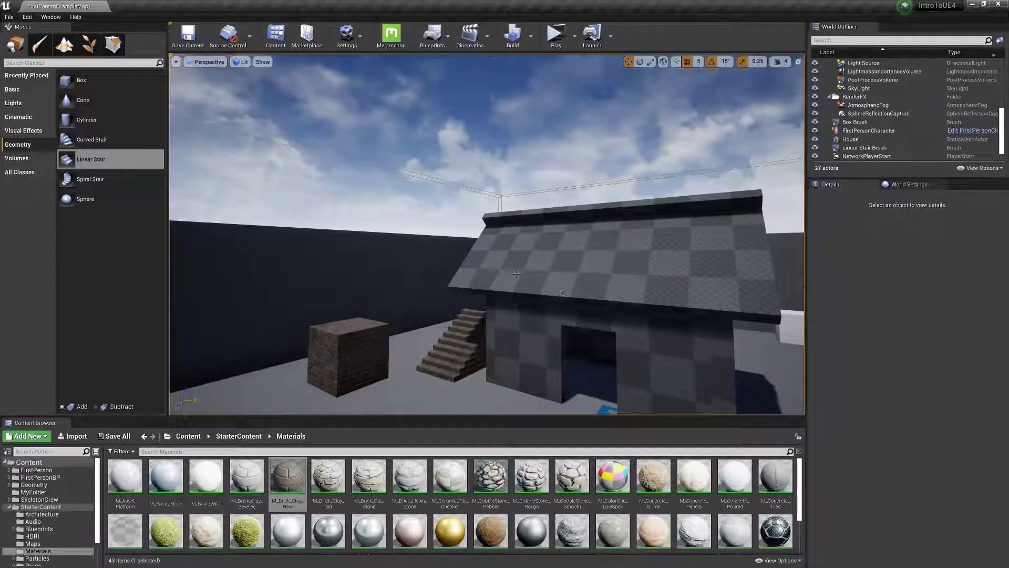